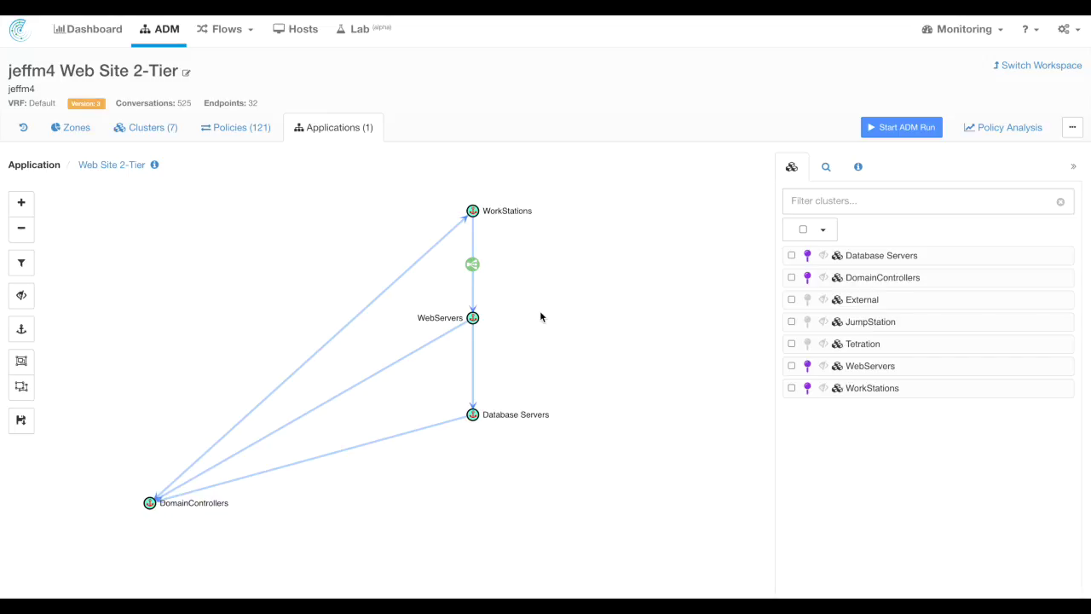
Examine the WebServers cluster in the application map, expanding its endpoints, neighbors and provided services.
{"action": "left_click", "coordinate": [539, 315]}
{"action": "mouse_move", "coordinate": [474, 210]}
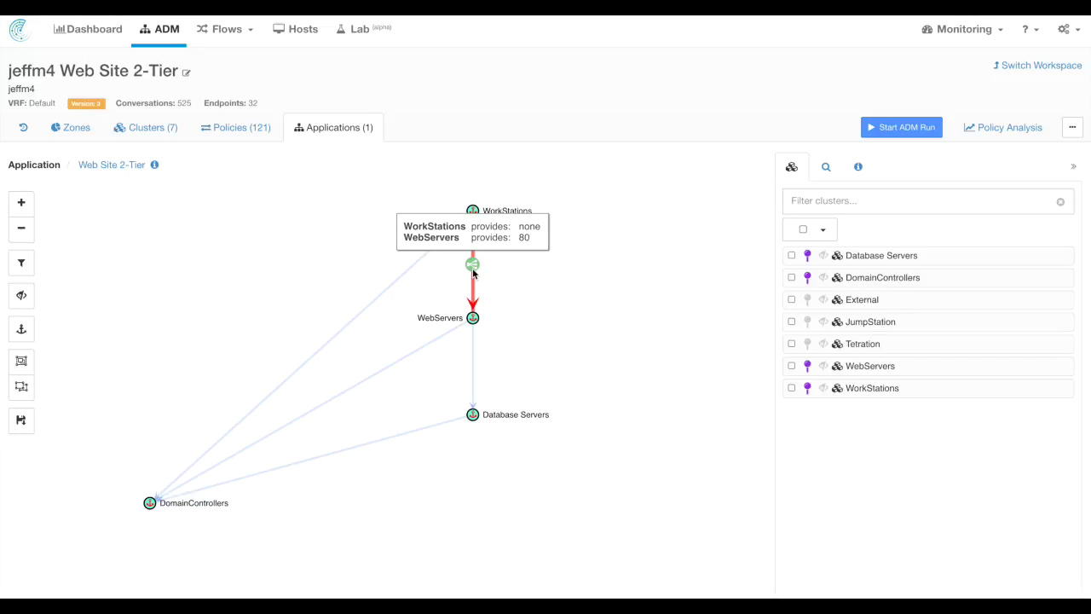
{"action": "mouse_move", "coordinate": [473, 320]}
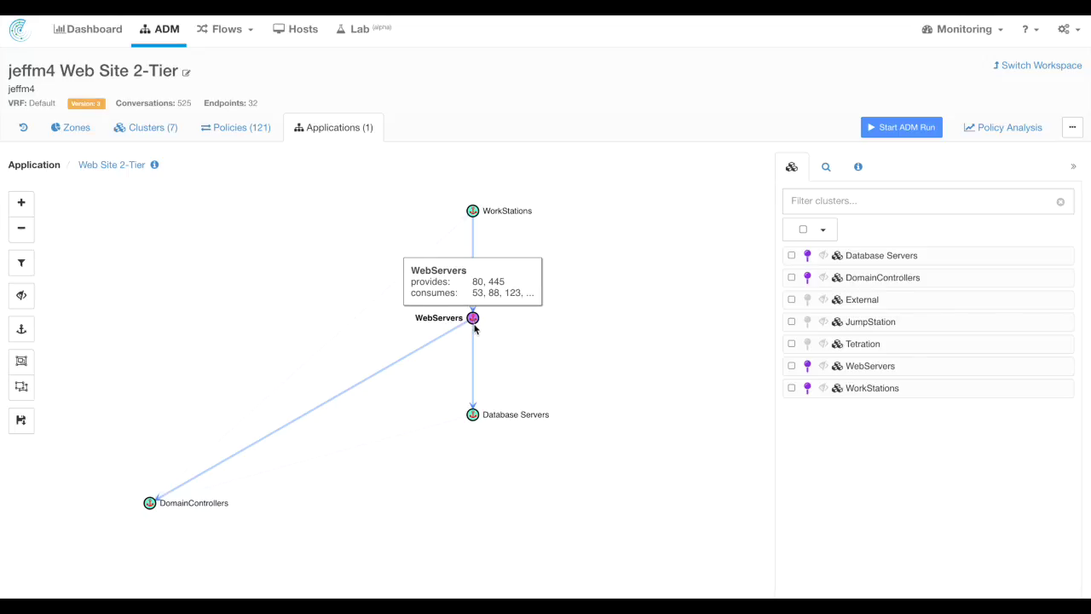
{"action": "mouse_move", "coordinate": [474, 345]}
{"action": "left_click", "coordinate": [473, 319]}
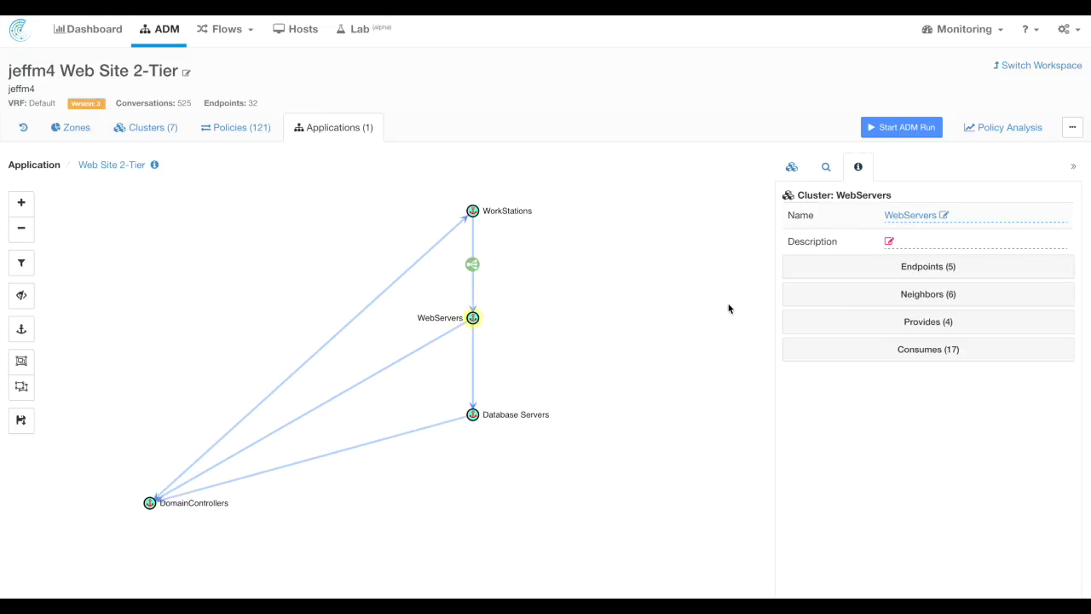
{"action": "left_click", "coordinate": [917, 269]}
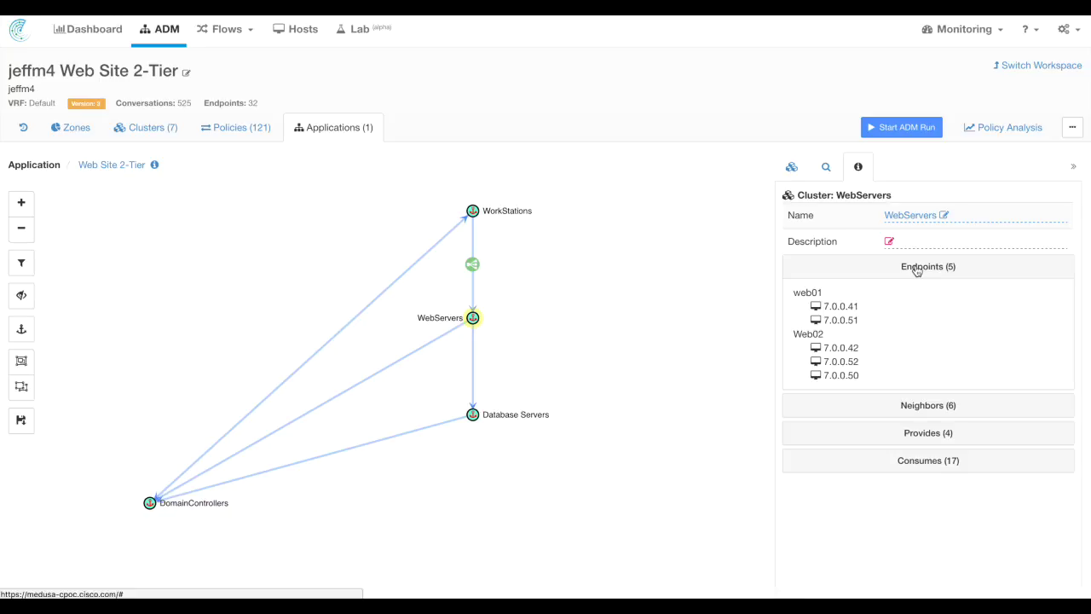
{"action": "left_click", "coordinate": [928, 409]}
{"action": "left_click", "coordinate": [929, 531]}
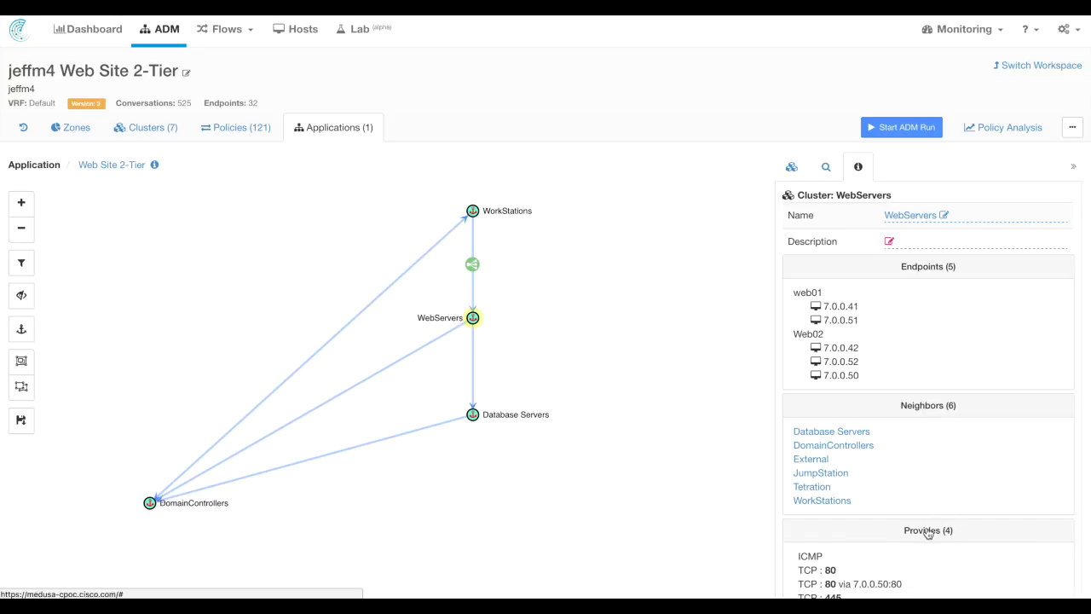
{"action": "scroll", "coordinate": [928, 533], "scroll_direction": "down", "scroll_amount": 2}
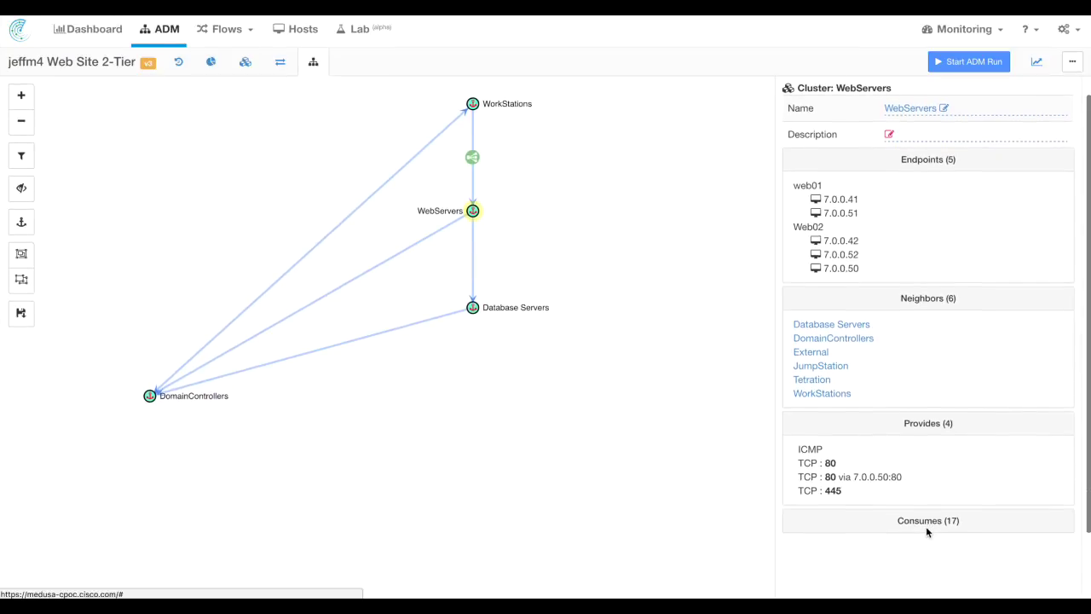
{"action": "scroll", "coordinate": [925, 526], "scroll_direction": "up", "scroll_amount": 2}
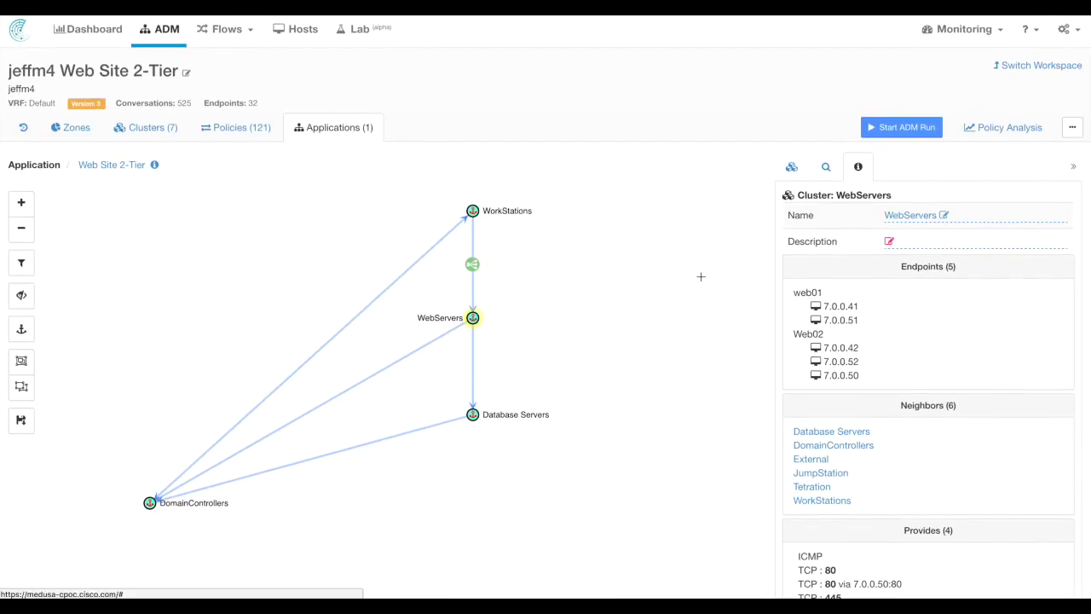
View the workspace's export options for clusters and policies, and close them without downloading.
{"action": "left_click", "coordinate": [1072, 127]}
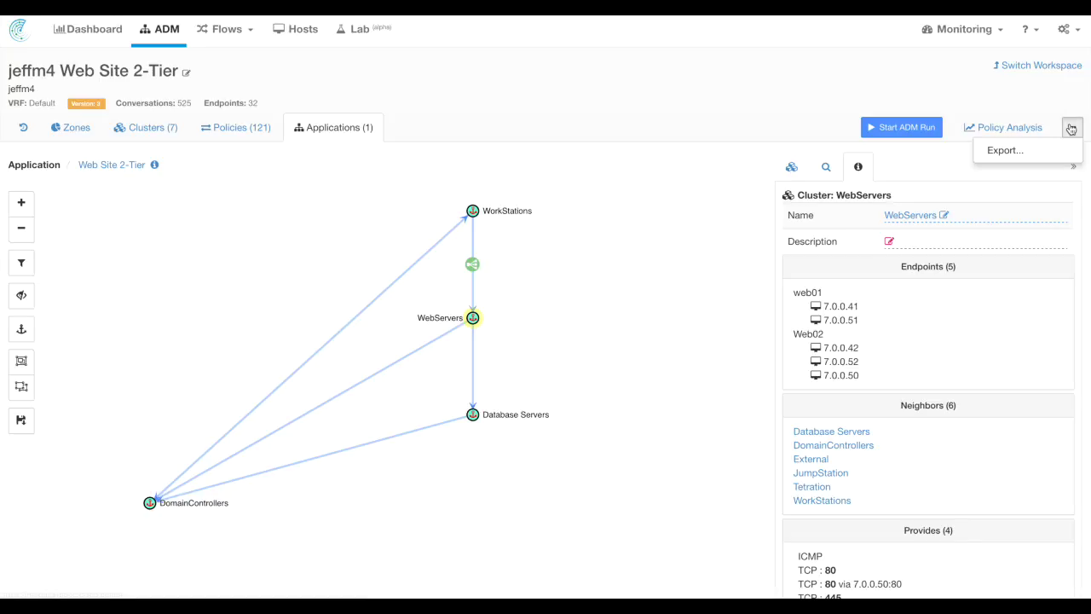
{"action": "left_click", "coordinate": [1005, 152]}
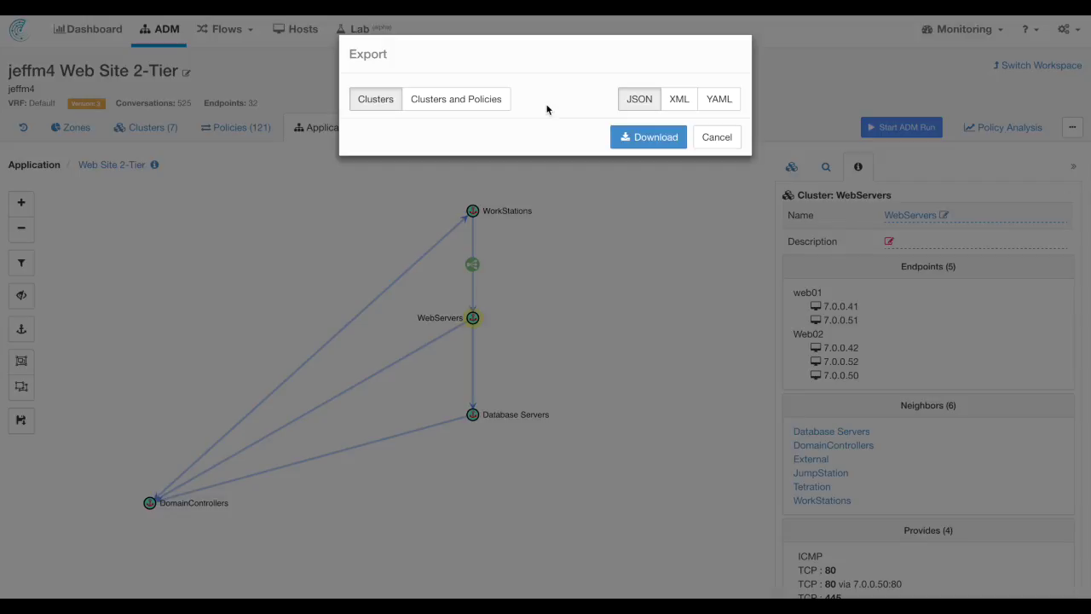
{"action": "left_click", "coordinate": [700, 133]}
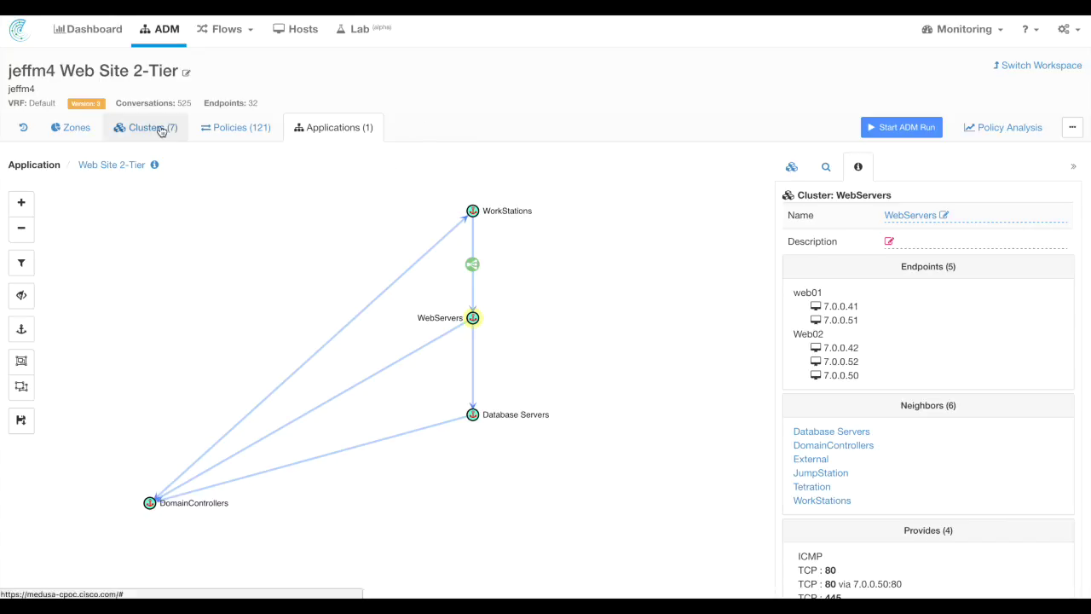
Show the workspace's clusters, choose Database Servers as the target cluster, and open the details of its endpoint SQL01.
{"action": "left_click", "coordinate": [154, 127]}
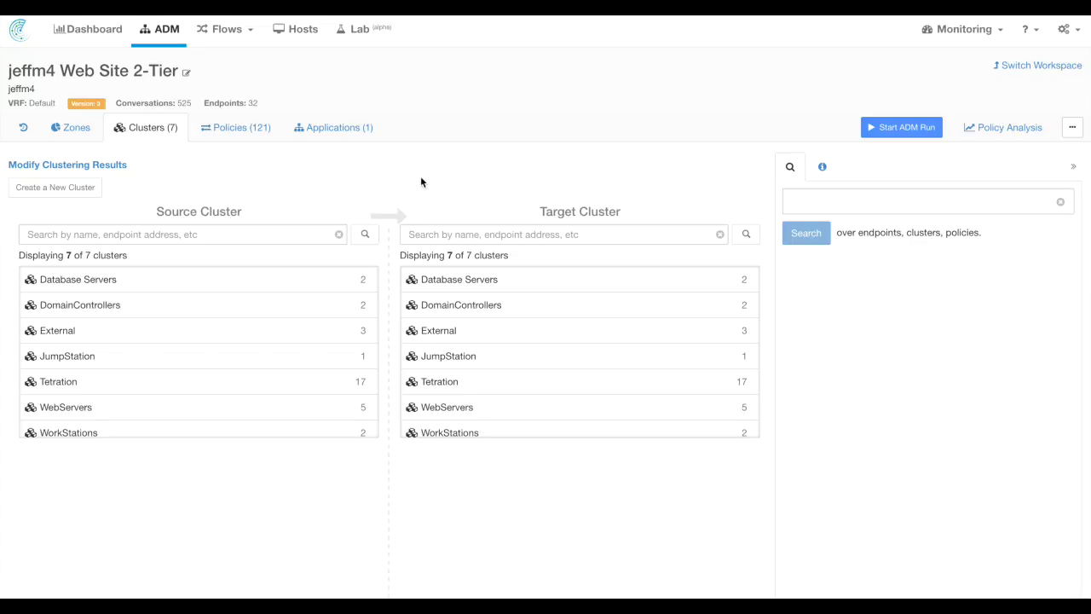
{"action": "left_click", "coordinate": [552, 281]}
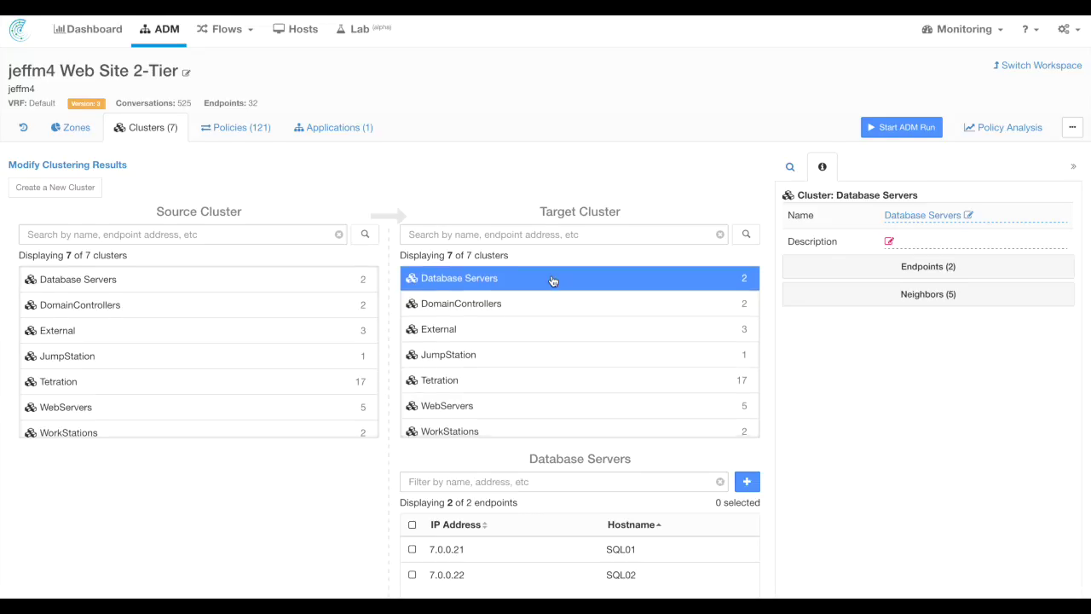
{"action": "scroll", "coordinate": [552, 280], "scroll_direction": "down", "scroll_amount": 2}
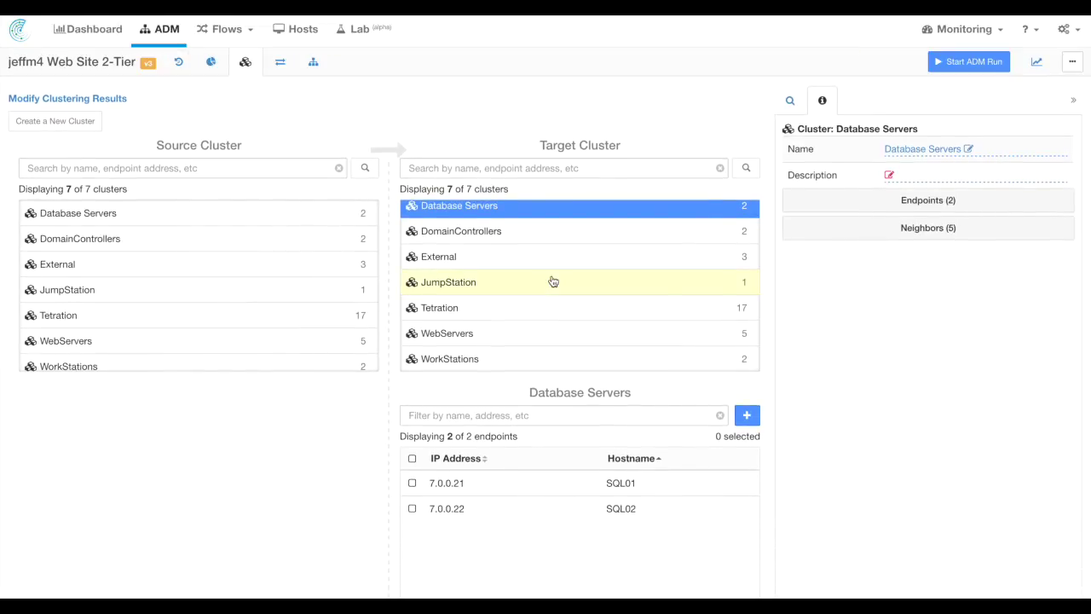
{"action": "left_click", "coordinate": [577, 486]}
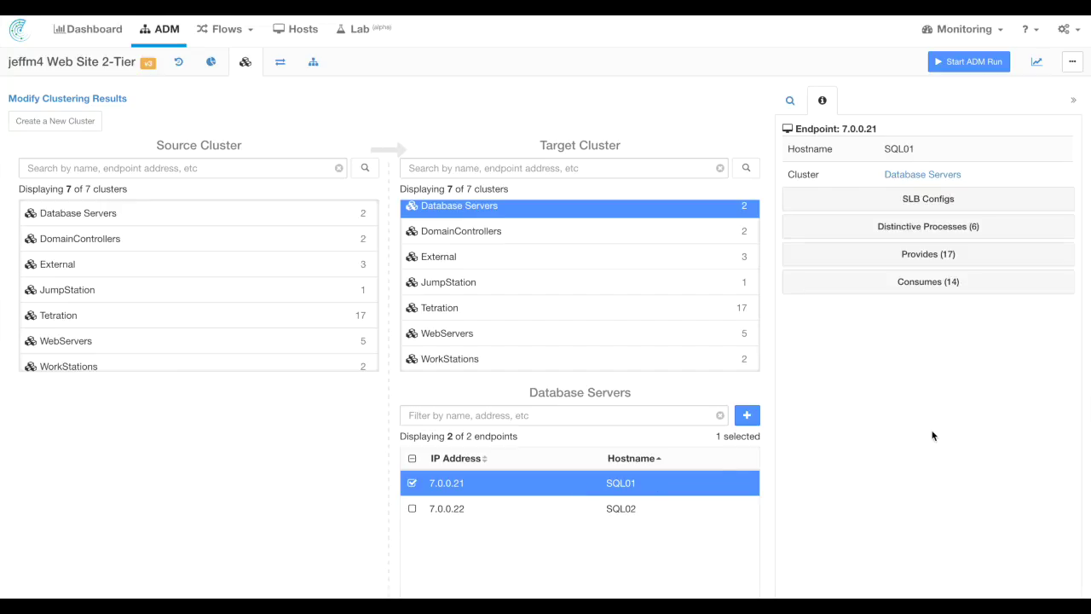
Expand SQL01's distinctive processes and provided services, highlighting the MSSQLSERVER process and TCP port 1433.
{"action": "left_click", "coordinate": [946, 227]}
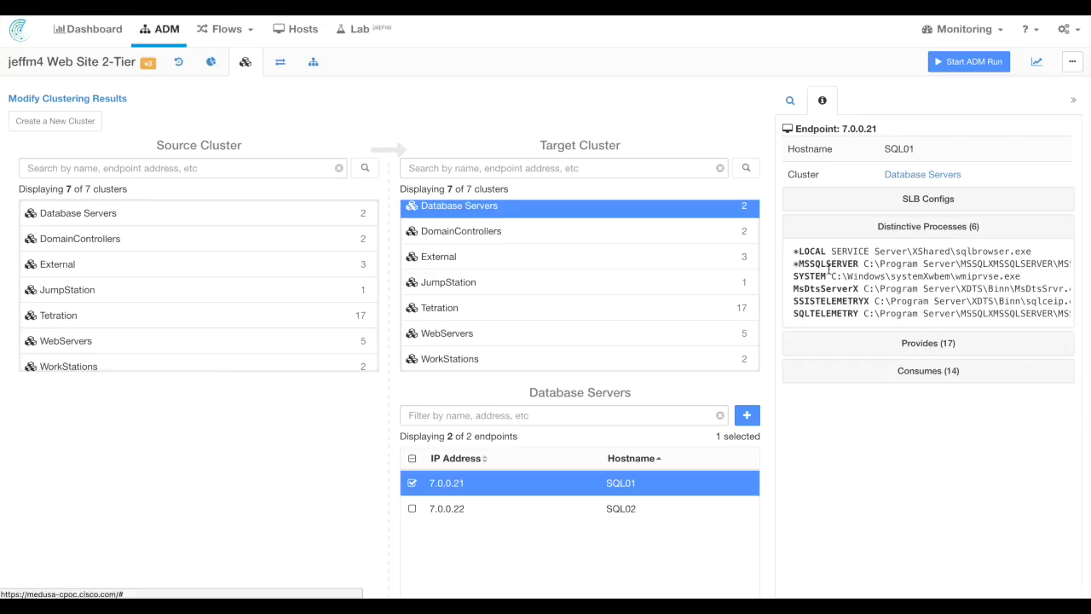
{"action": "left_click_drag", "start_coordinate": [798, 264], "coordinate": [859, 265]}
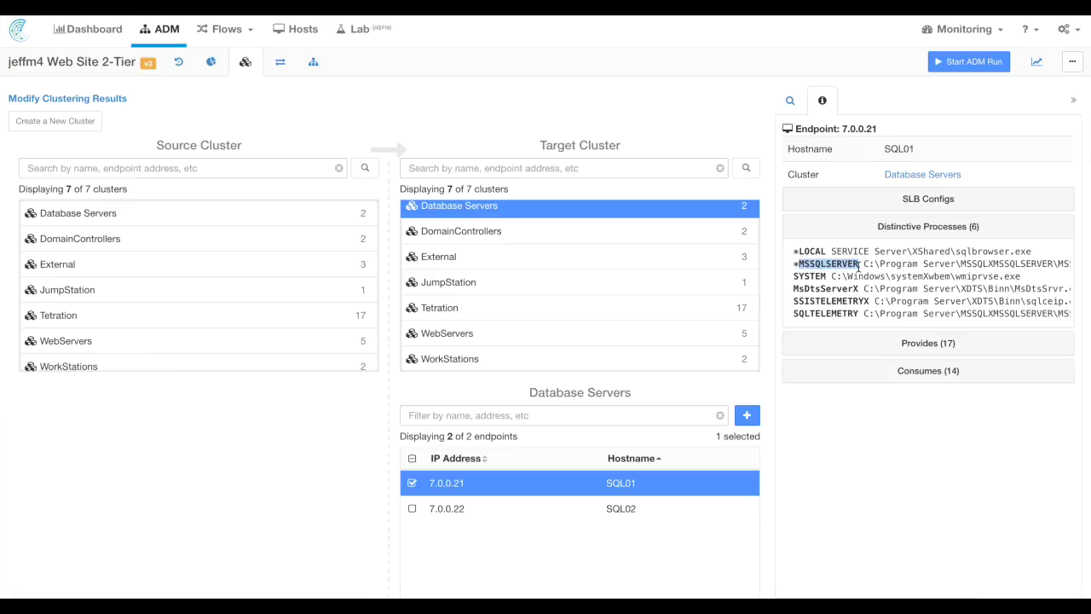
{"action": "left_click", "coordinate": [929, 345]}
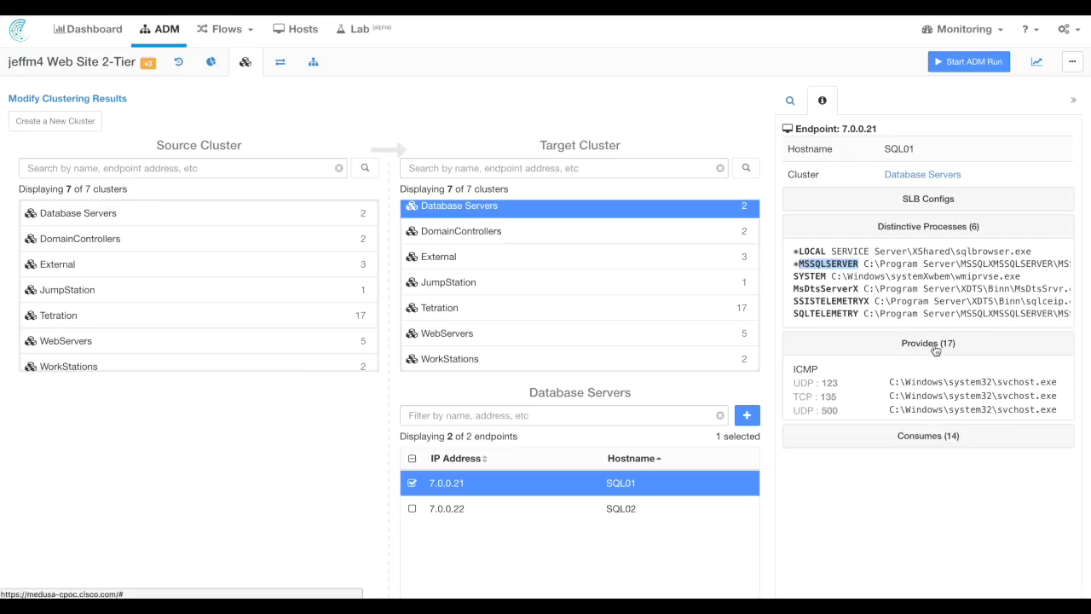
{"action": "left_click_drag", "start_coordinate": [845, 422], "coordinate": [817, 424]}
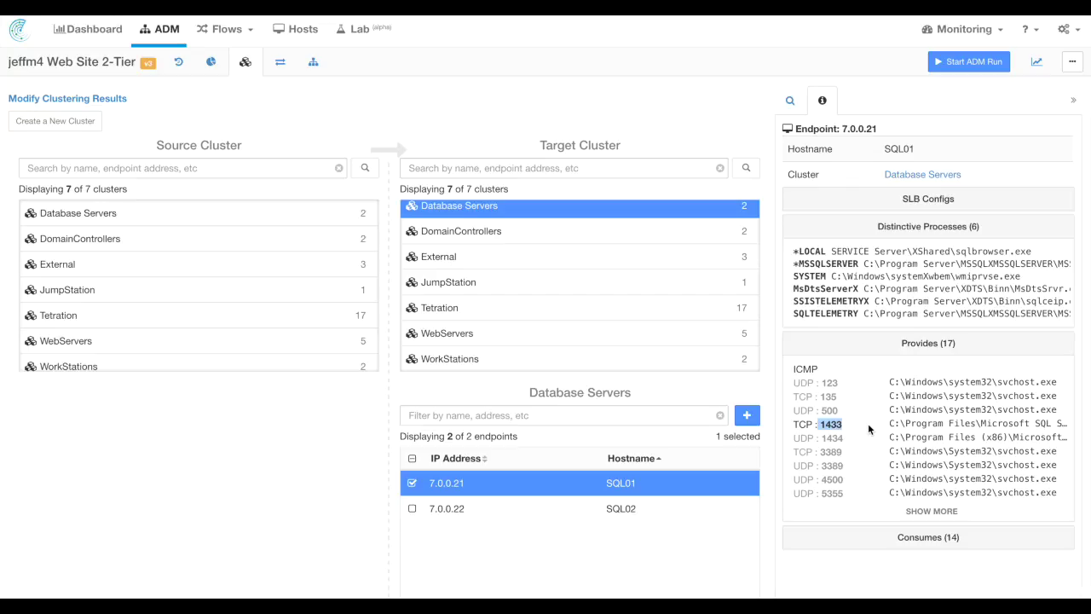
Search the workspace's endpoints and policies with the filter Port = 123.
{"action": "mouse_move", "coordinate": [836, 384]}
{"action": "left_click", "coordinate": [790, 101]}
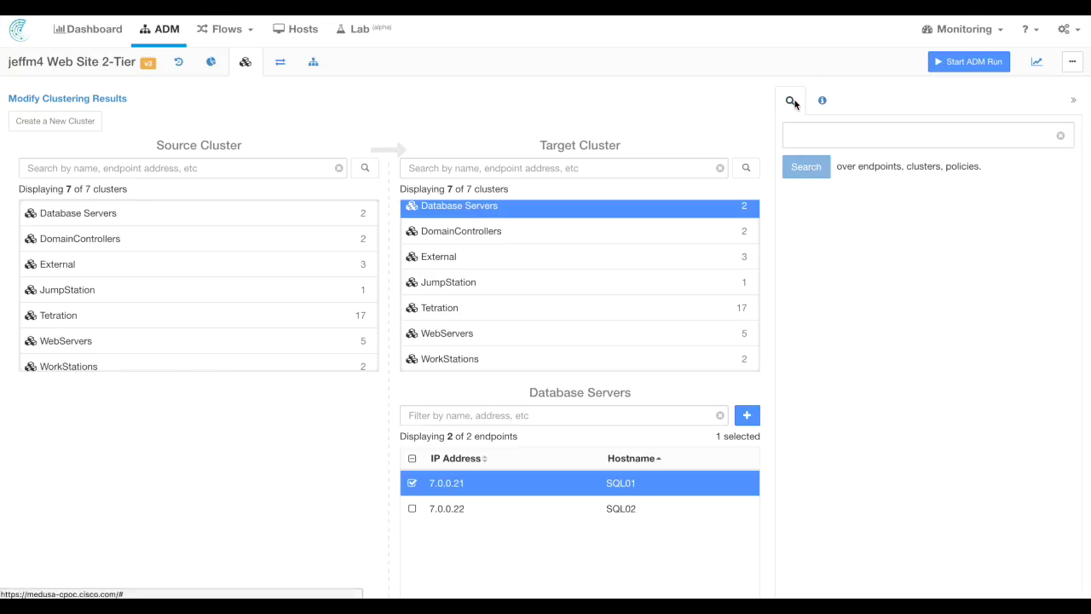
{"action": "left_click", "coordinate": [801, 143]}
{"action": "type", "text": "port"}
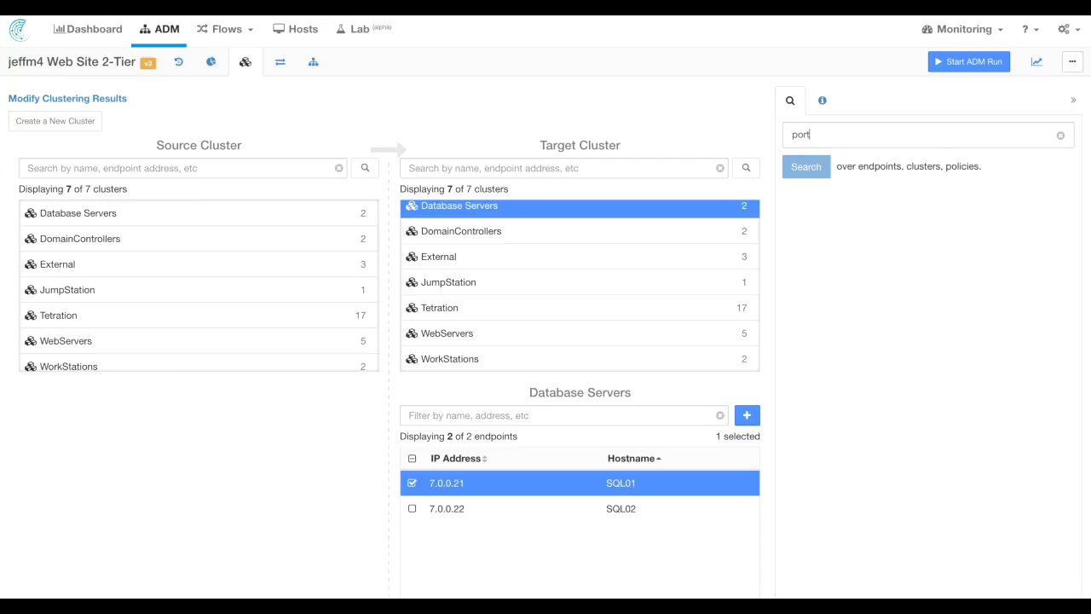
{"action": "left_click", "coordinate": [824, 180]}
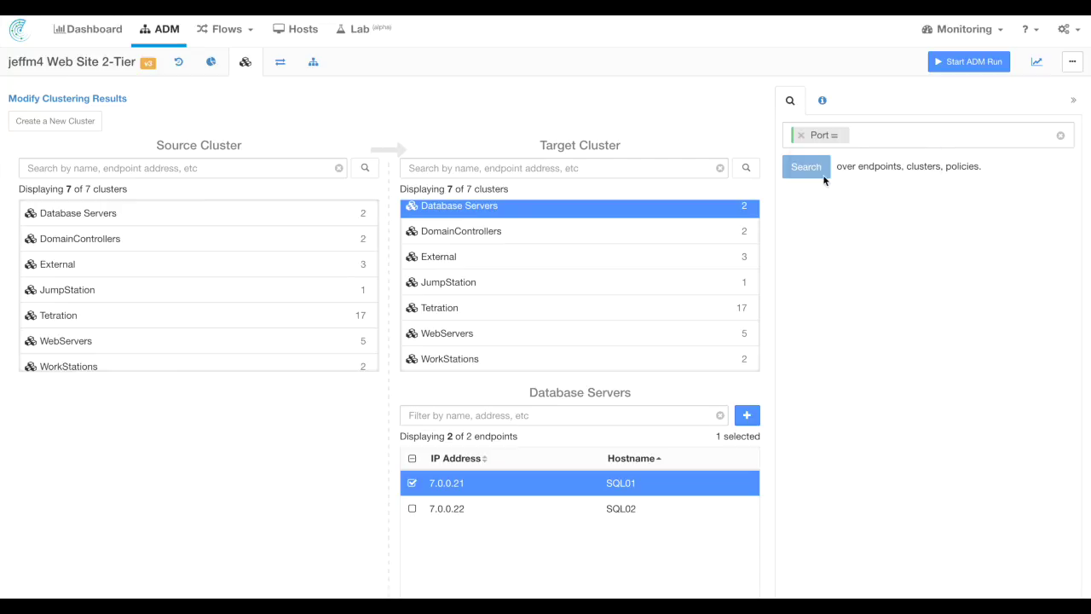
{"action": "type", "text": "123"}
{"action": "left_click", "coordinate": [794, 177]}
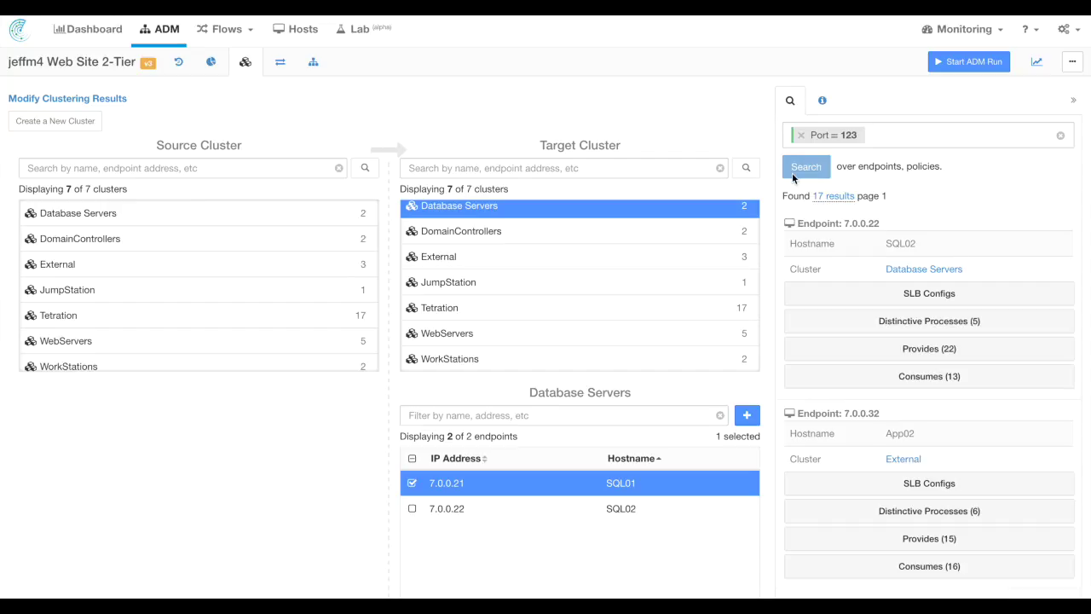
Expand the unknown group in the policies diagram and inspect the policy between WebServers and DomainControllers.
{"action": "scroll", "coordinate": [762, 134], "scroll_direction": "up", "scroll_amount": 1}
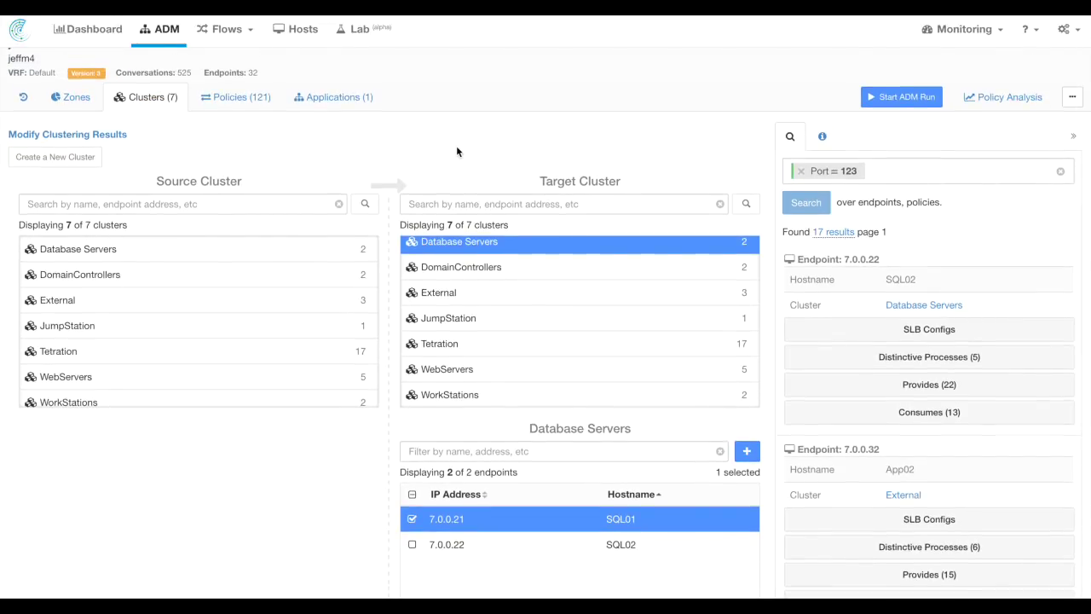
{"action": "left_click", "coordinate": [242, 99]}
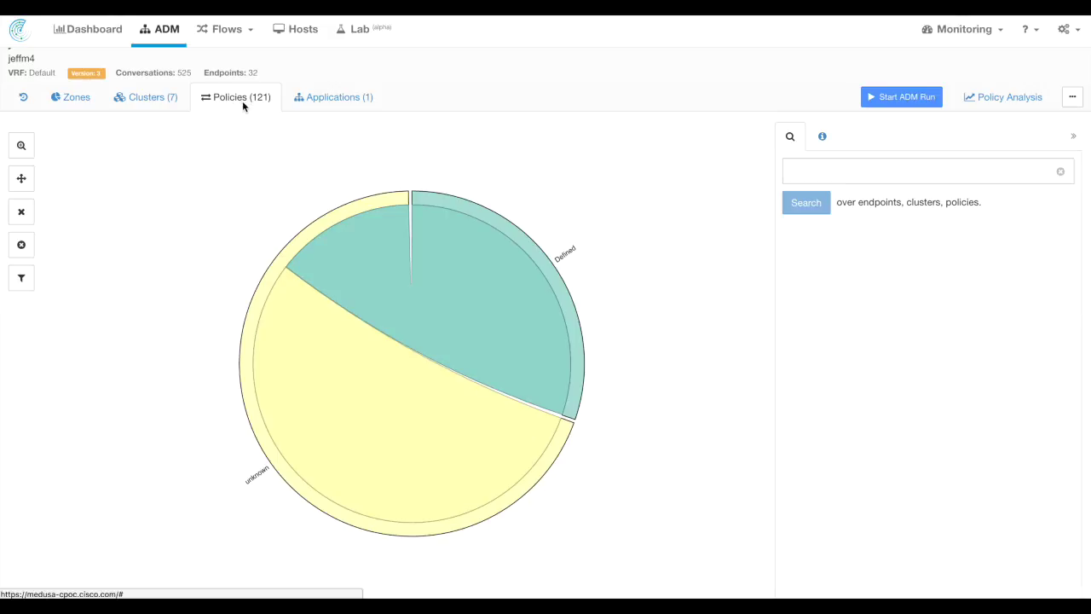
{"action": "left_click", "coordinate": [248, 360]}
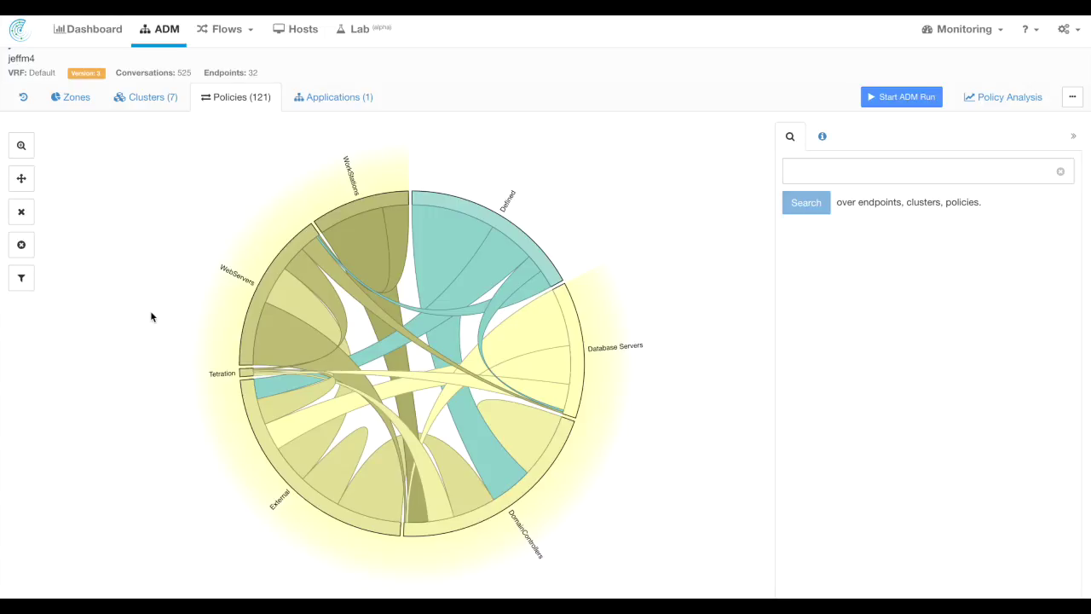
{"action": "mouse_move", "coordinate": [253, 331]}
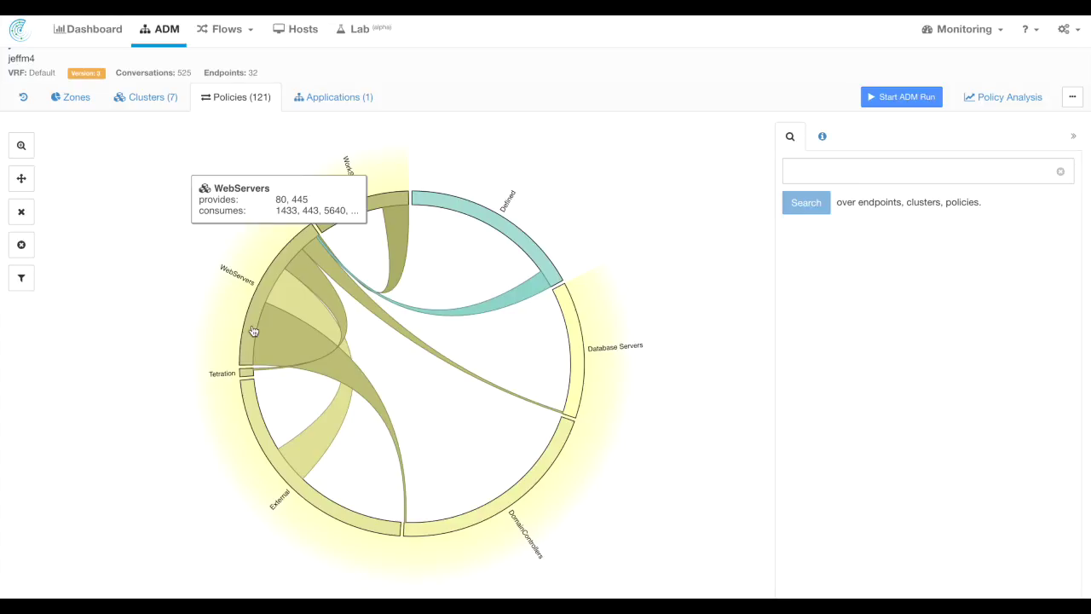
{"action": "left_click", "coordinate": [269, 343]}
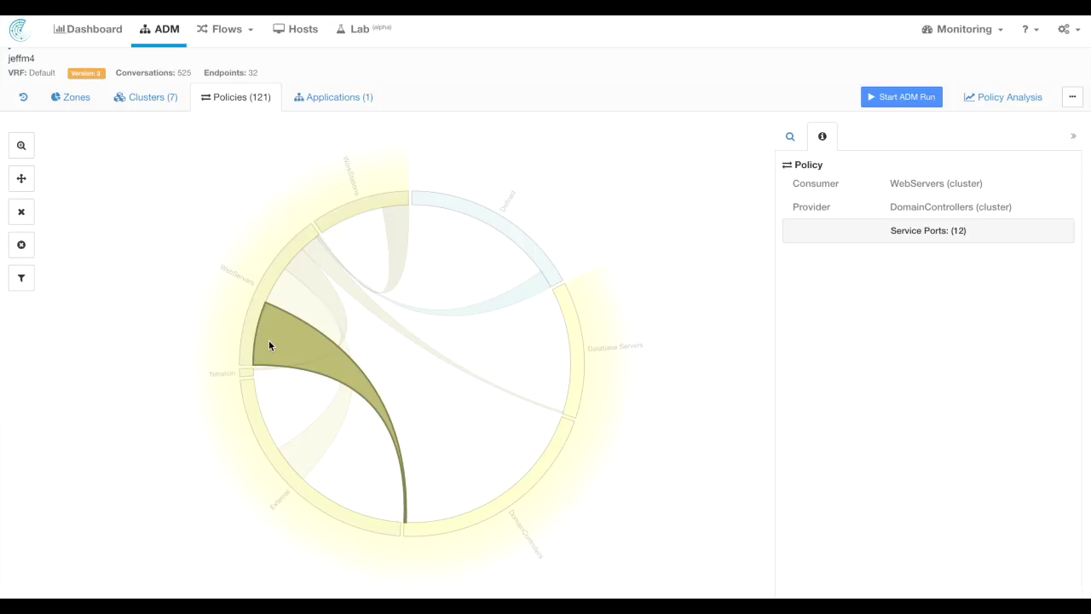
{"action": "left_click", "coordinate": [168, 341]}
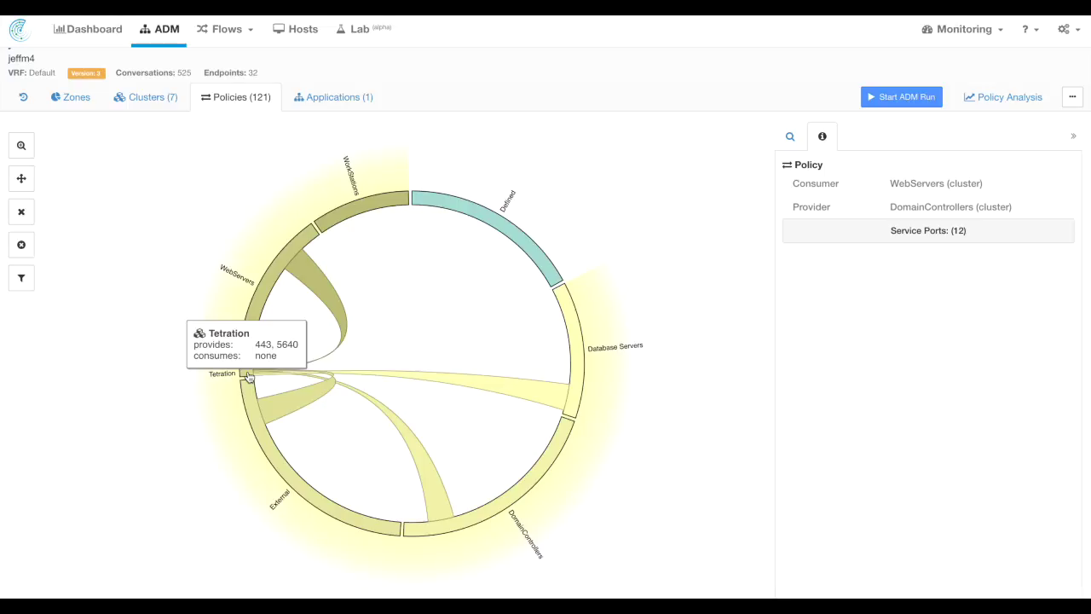
Select the WebServers cluster in the policies diagram and show its endpoint-level cluster details.
{"action": "left_click", "coordinate": [252, 318]}
{"action": "left_click", "coordinate": [21, 145]}
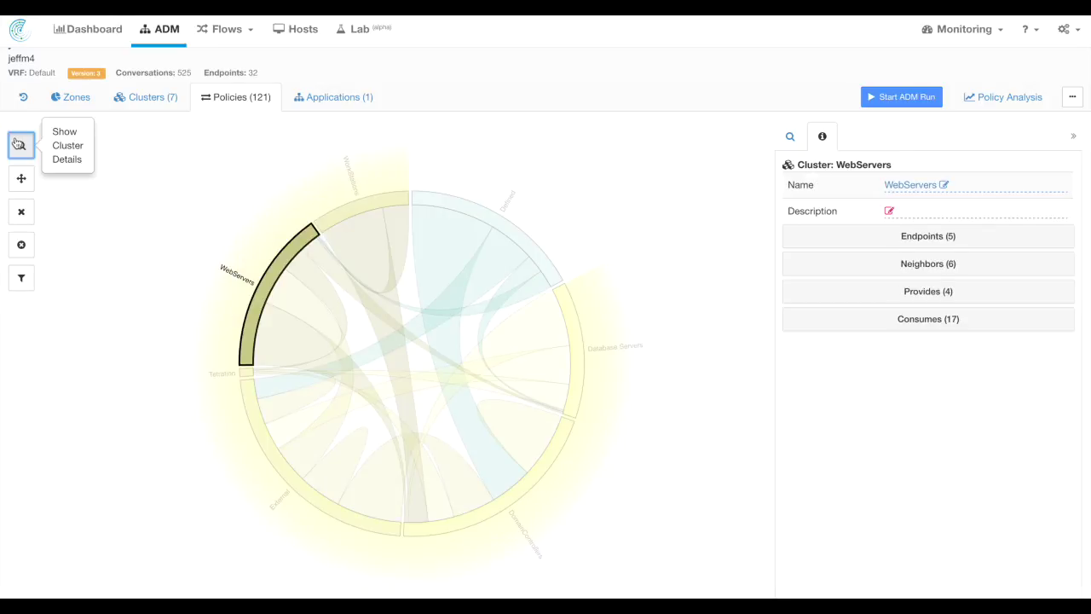
{"action": "scroll", "coordinate": [117, 292], "scroll_direction": "down", "scroll_amount": 2}
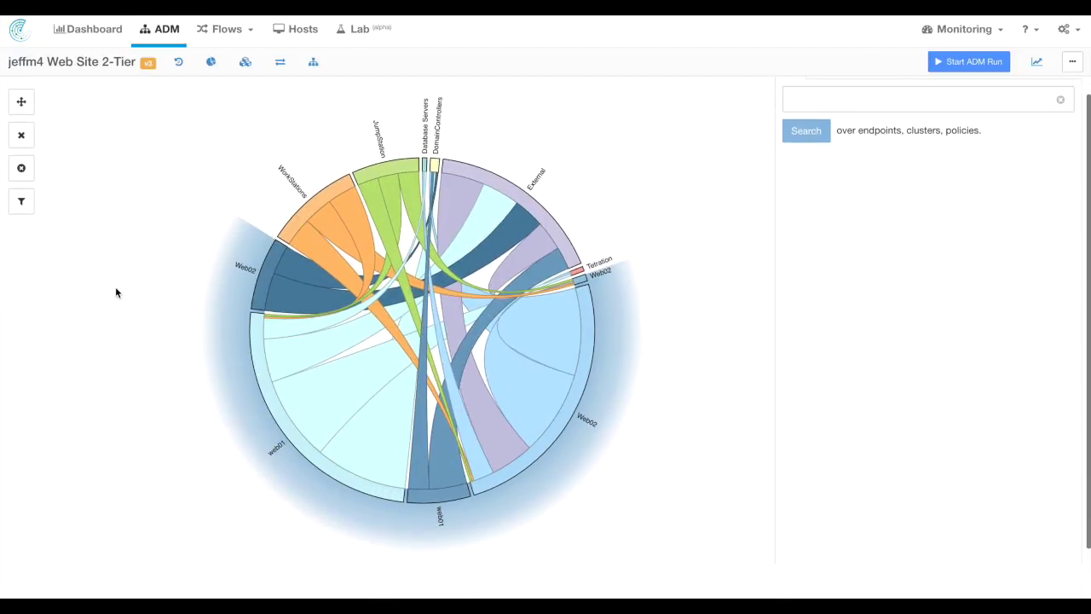
Inspect the web01 endpoint 7.0.0.41, expanding its SLB configs, provided services and the svchost.exe process on UDP 123.
{"action": "left_click", "coordinate": [338, 480]}
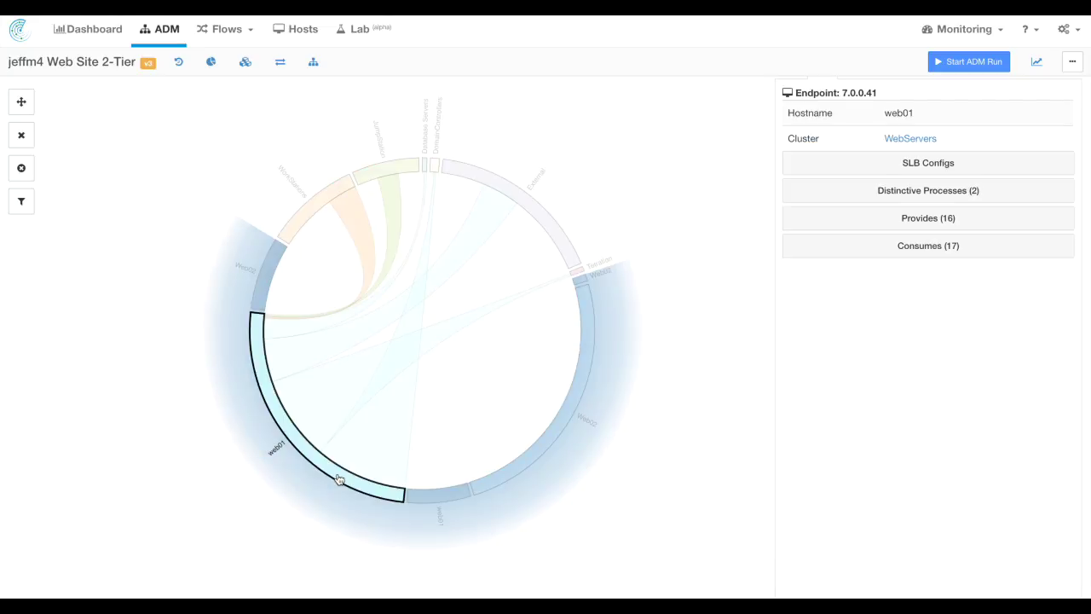
{"action": "left_click", "coordinate": [922, 169]}
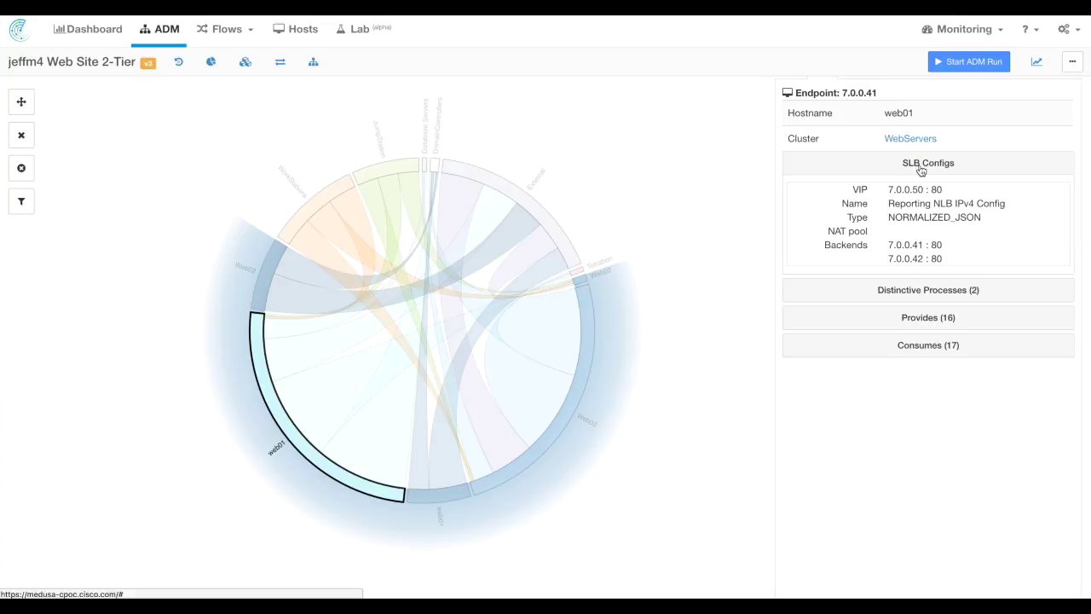
{"action": "left_click", "coordinate": [927, 324]}
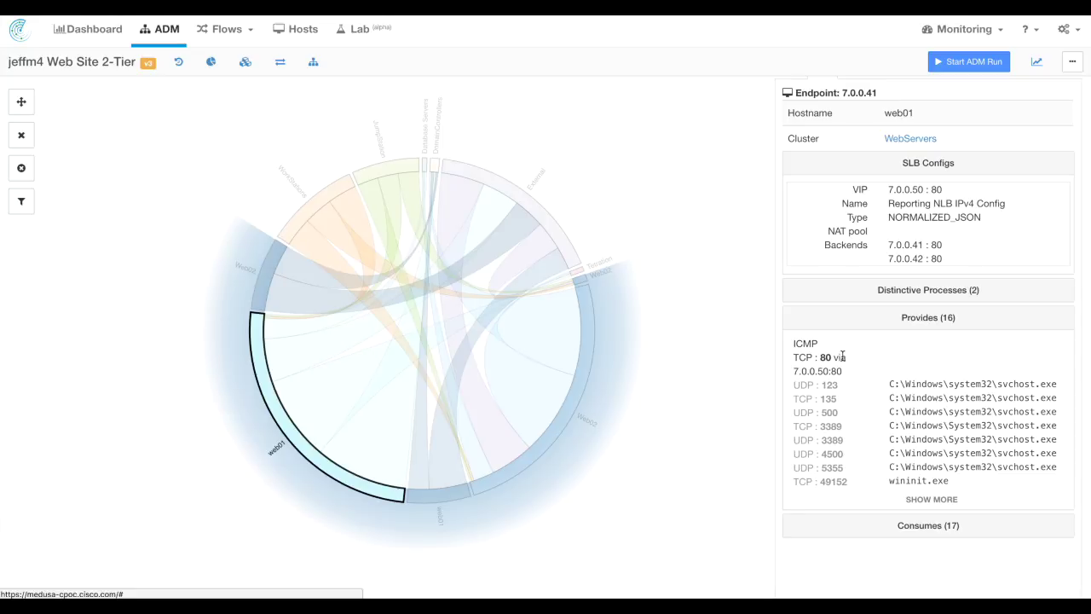
{"action": "left_click", "coordinate": [934, 386]}
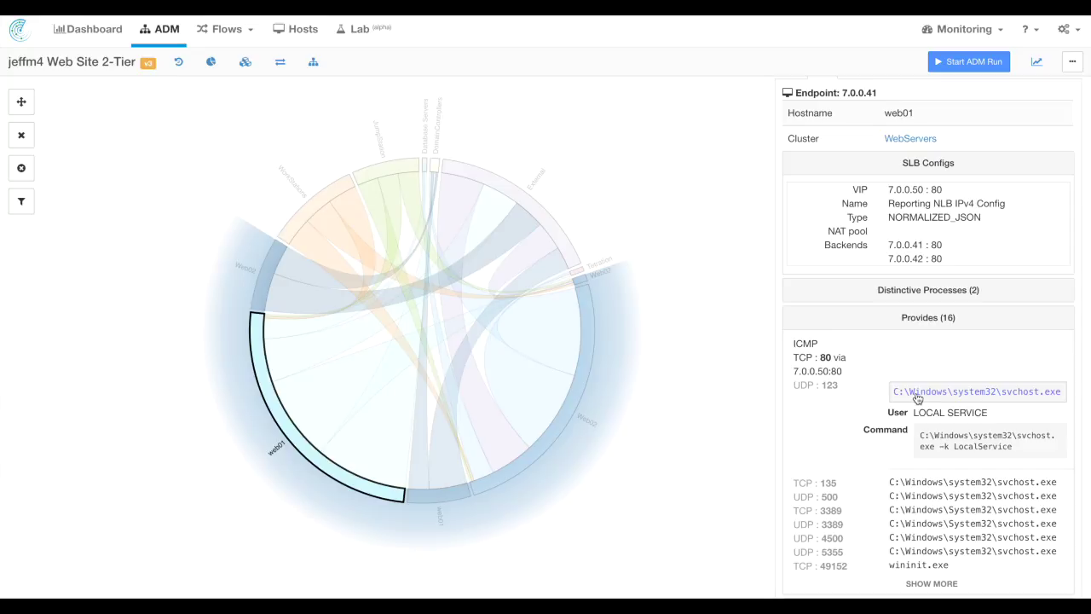
{"action": "scroll", "coordinate": [730, 301], "scroll_direction": "up", "scroll_amount": 2}
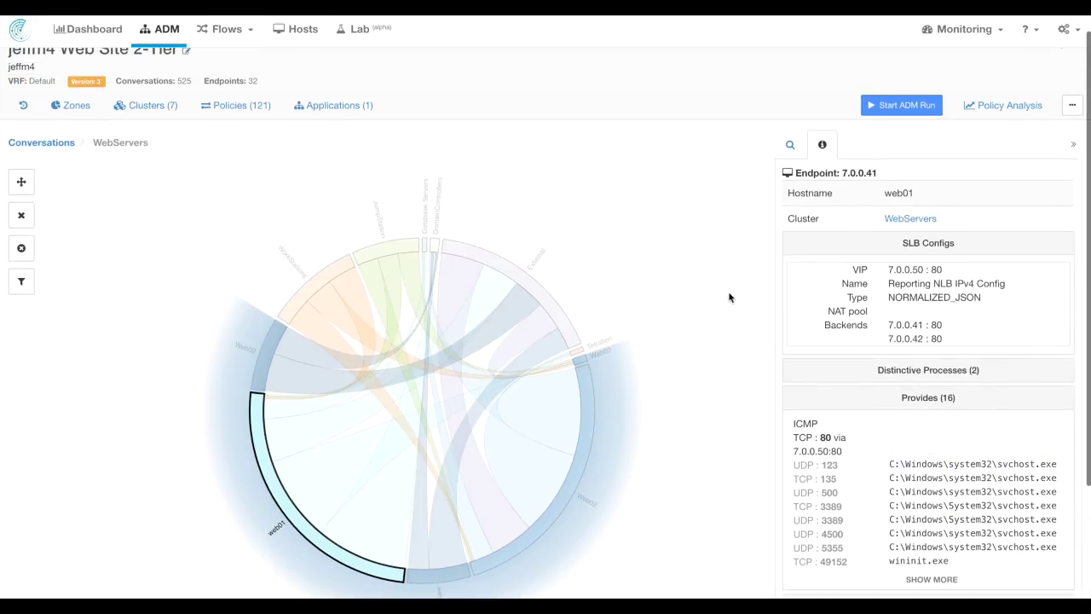
Deselect the web01 endpoint, open the policy analysis, and hide the Permitted, Misdropped, Escaped and Rejected series in its chart.
{"action": "scroll", "coordinate": [729, 296], "scroll_direction": "up", "scroll_amount": 1}
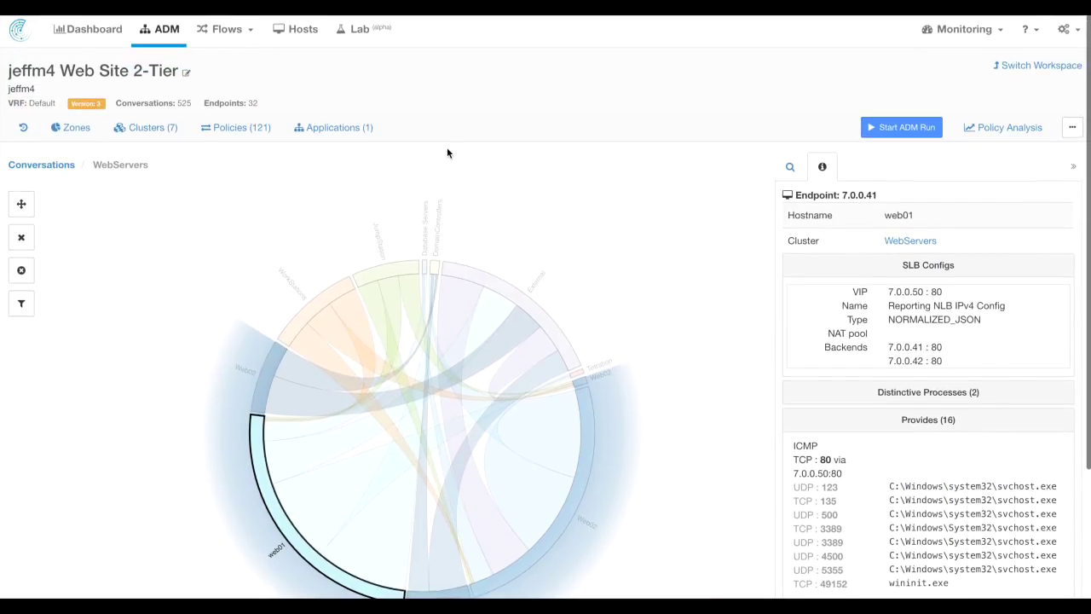
{"action": "left_click", "coordinate": [643, 356]}
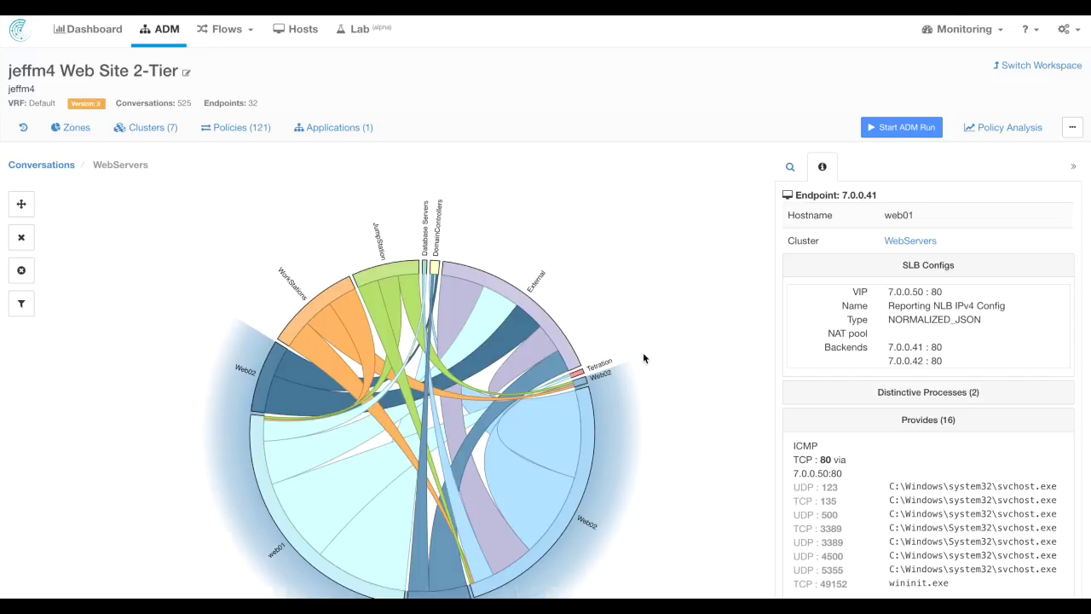
{"action": "left_click", "coordinate": [980, 130]}
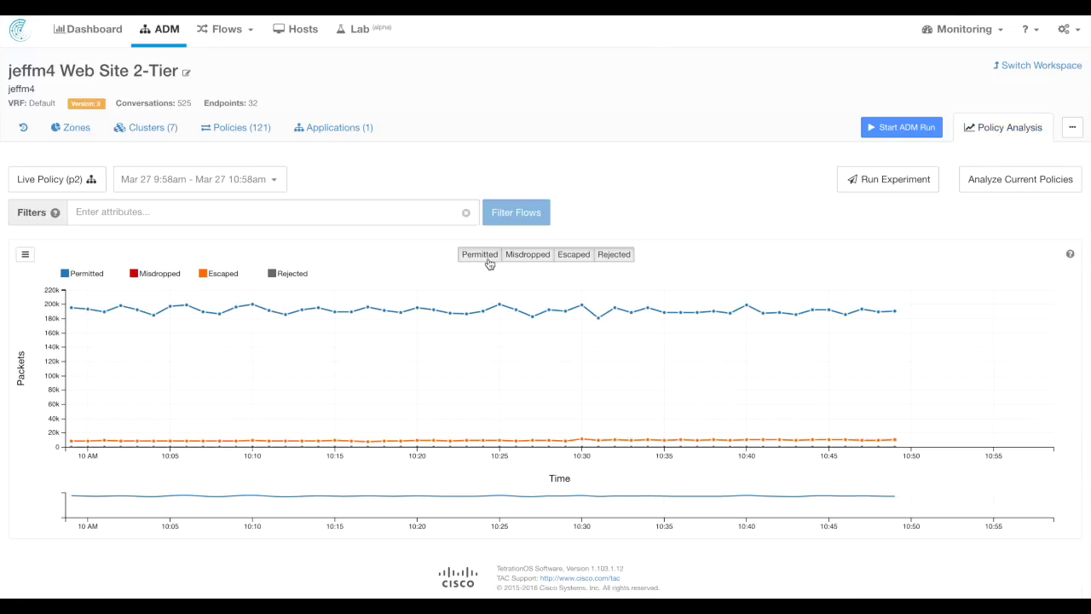
{"action": "left_click", "coordinate": [490, 261]}
{"action": "left_click", "coordinate": [526, 262]}
{"action": "left_click", "coordinate": [574, 263]}
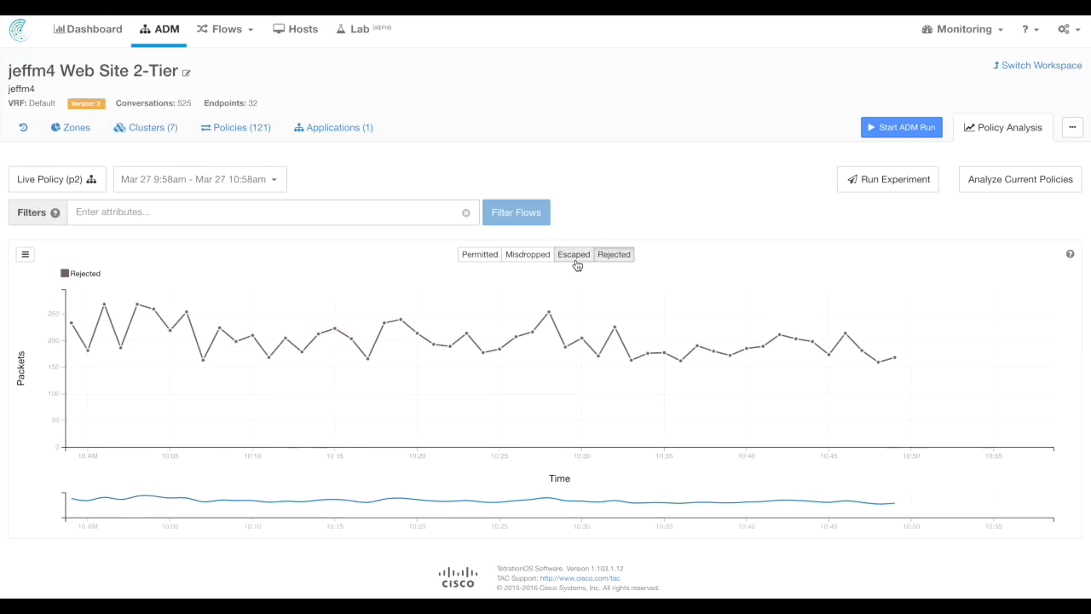
{"action": "left_click", "coordinate": [611, 259]}
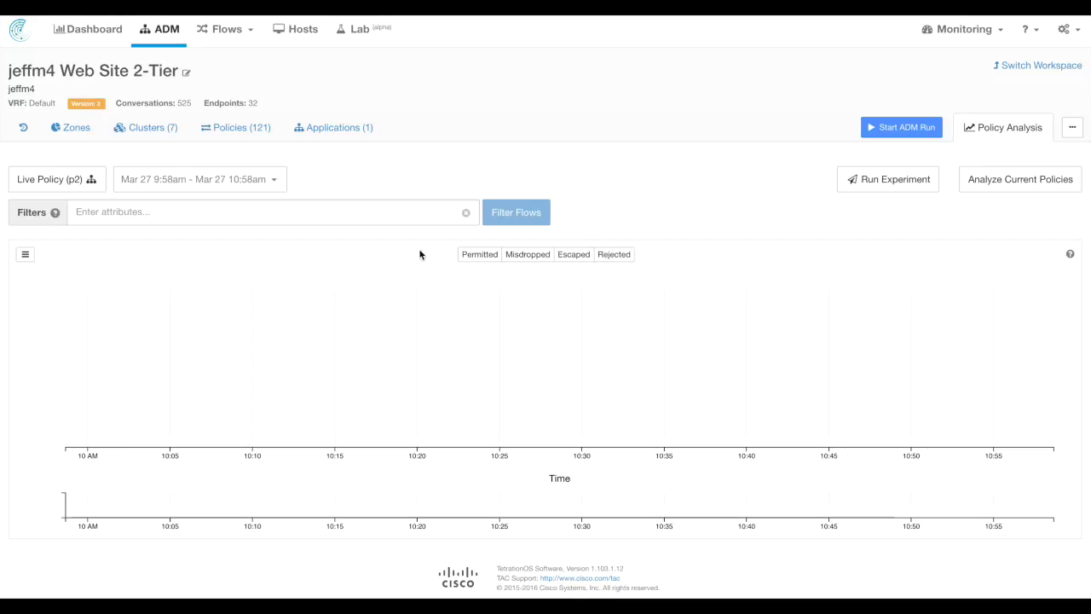
Check the chart's time range and granularity options, and show the Misdropped series with its flows for Mar 27 10:26 am.
{"action": "left_click", "coordinate": [276, 184]}
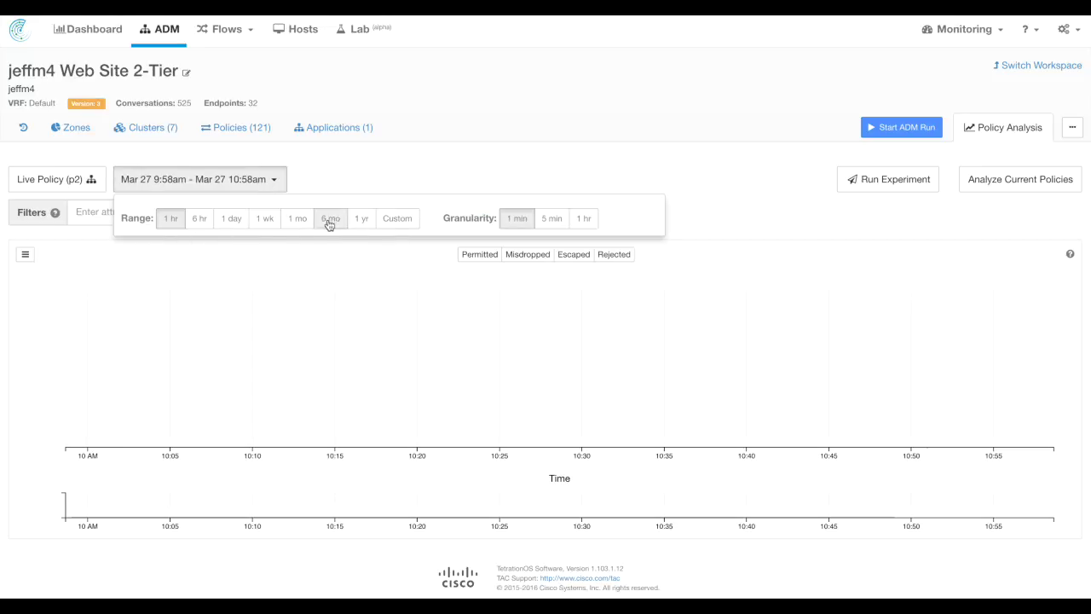
{"action": "left_click", "coordinate": [514, 162]}
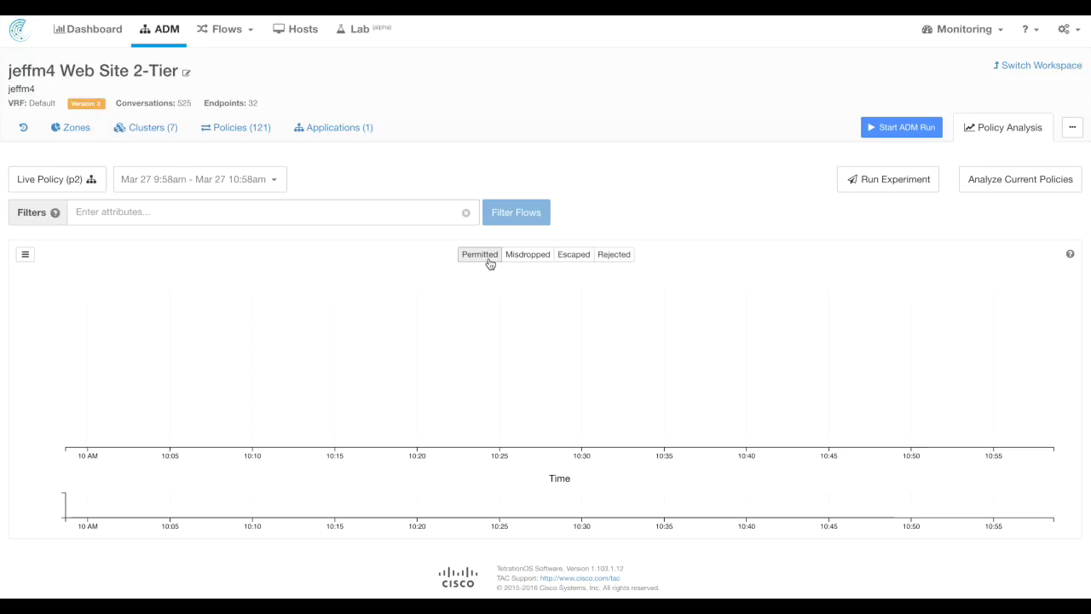
{"action": "left_click", "coordinate": [536, 257]}
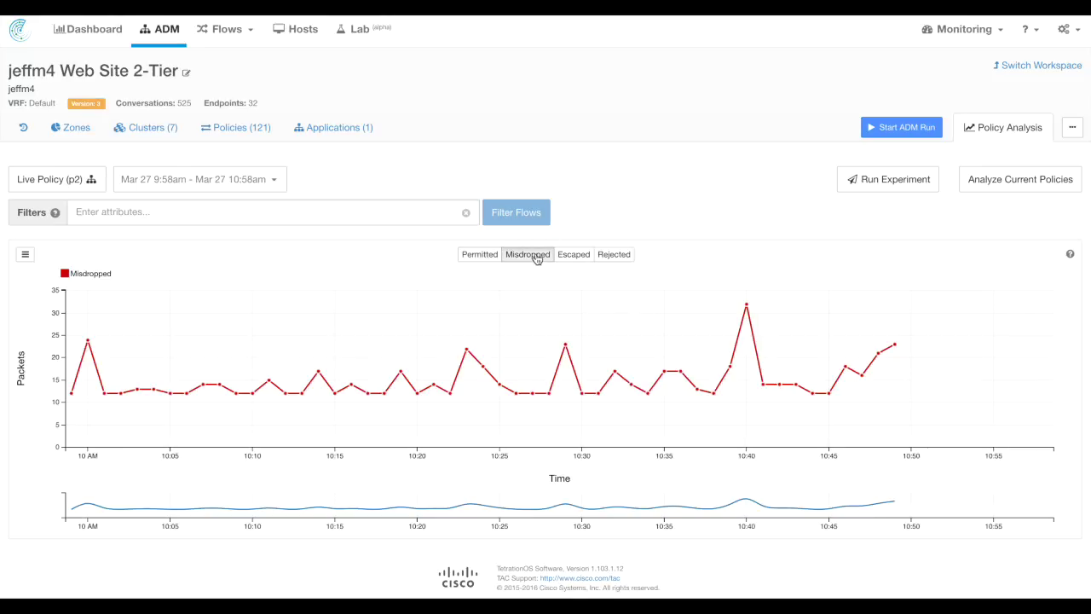
{"action": "left_click", "coordinate": [516, 326]}
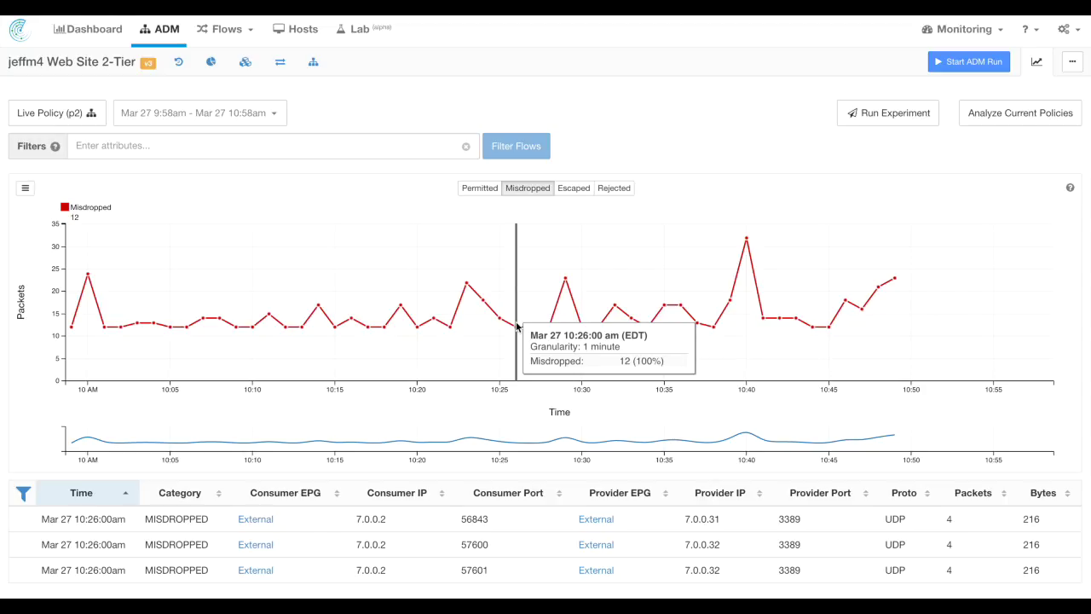
Show only escaped flows for Mar 27 10:27 am and expand the details of the flow from 172.26.46.31 to 172.26.46.20 on port 443.
{"action": "left_click", "coordinate": [537, 189]}
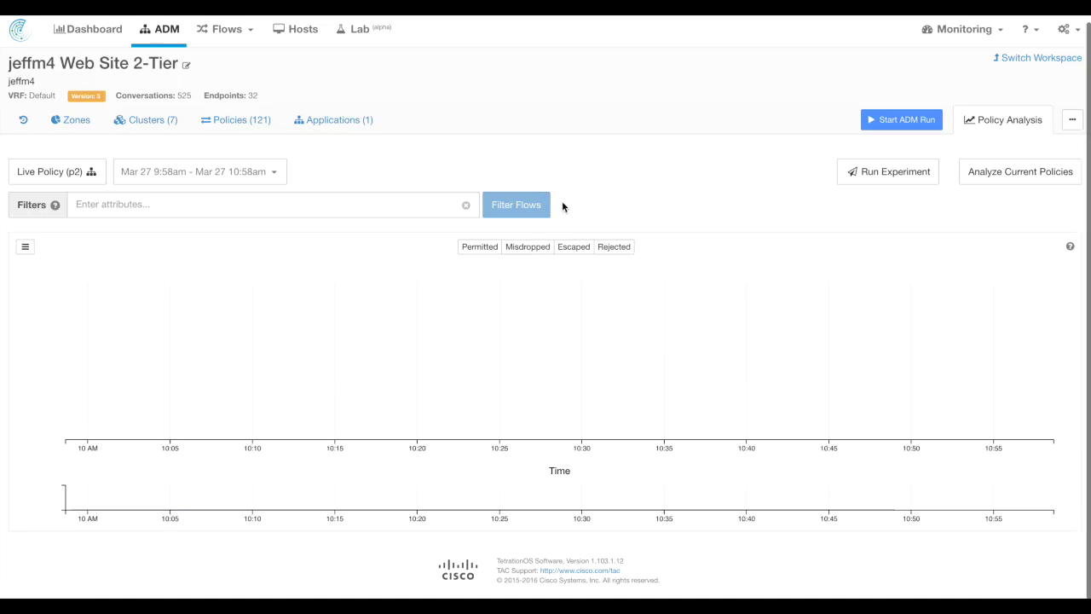
{"action": "left_click", "coordinate": [571, 254]}
{"action": "left_click", "coordinate": [530, 342]}
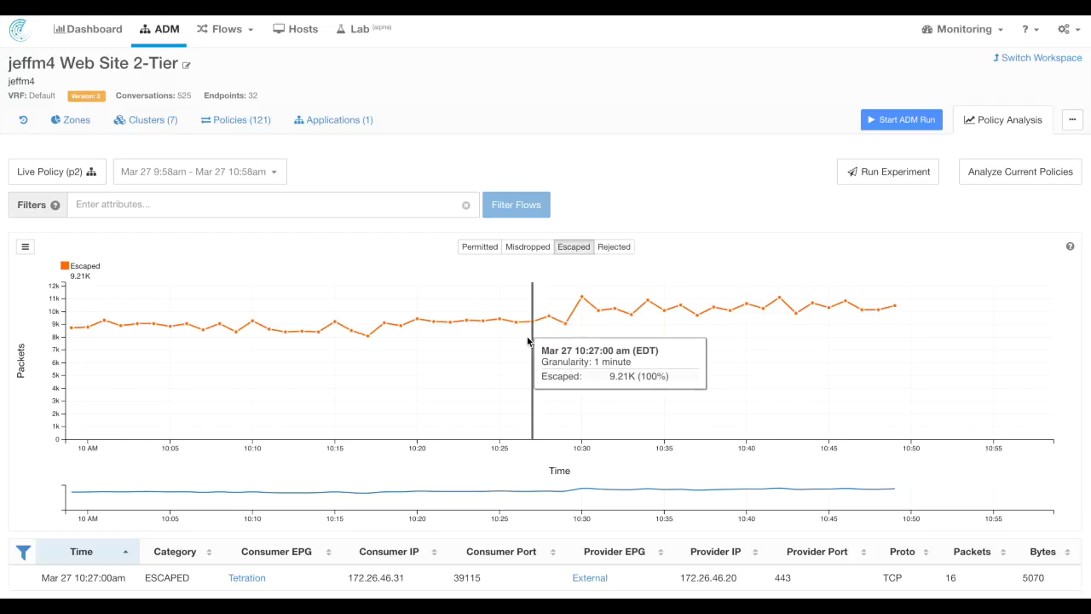
{"action": "scroll", "coordinate": [527, 340], "scroll_direction": "down", "scroll_amount": 2}
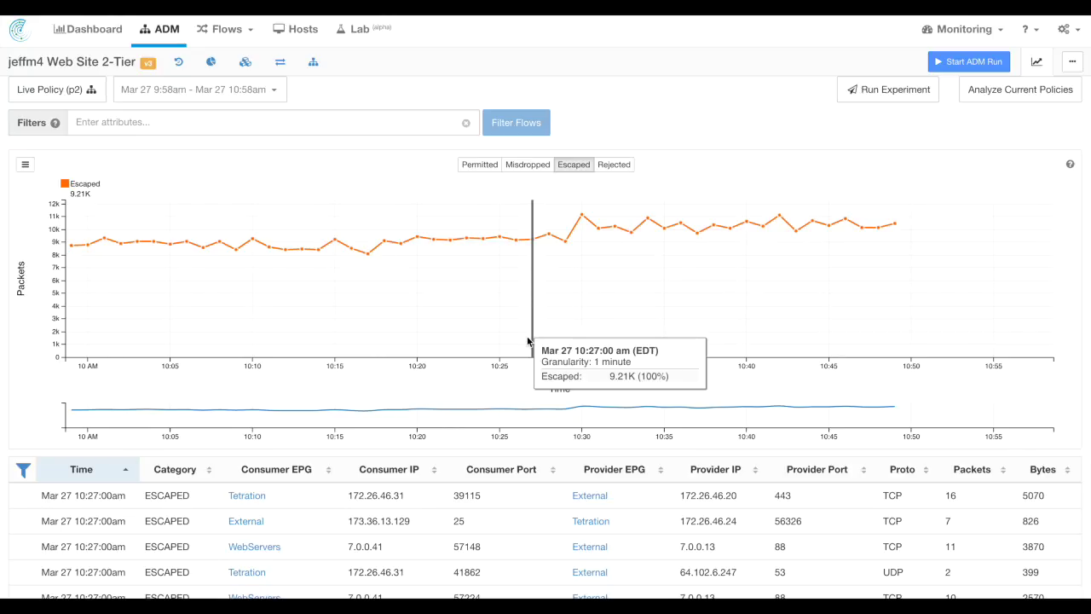
{"action": "left_click", "coordinate": [531, 502]}
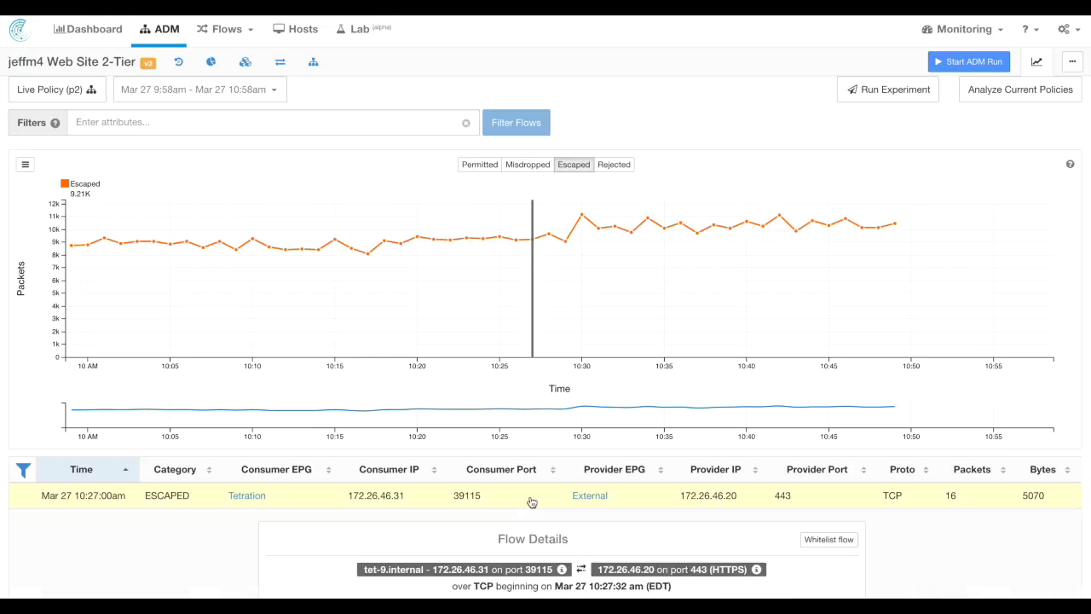
{"action": "scroll", "coordinate": [531, 502], "scroll_direction": "down", "scroll_amount": 1}
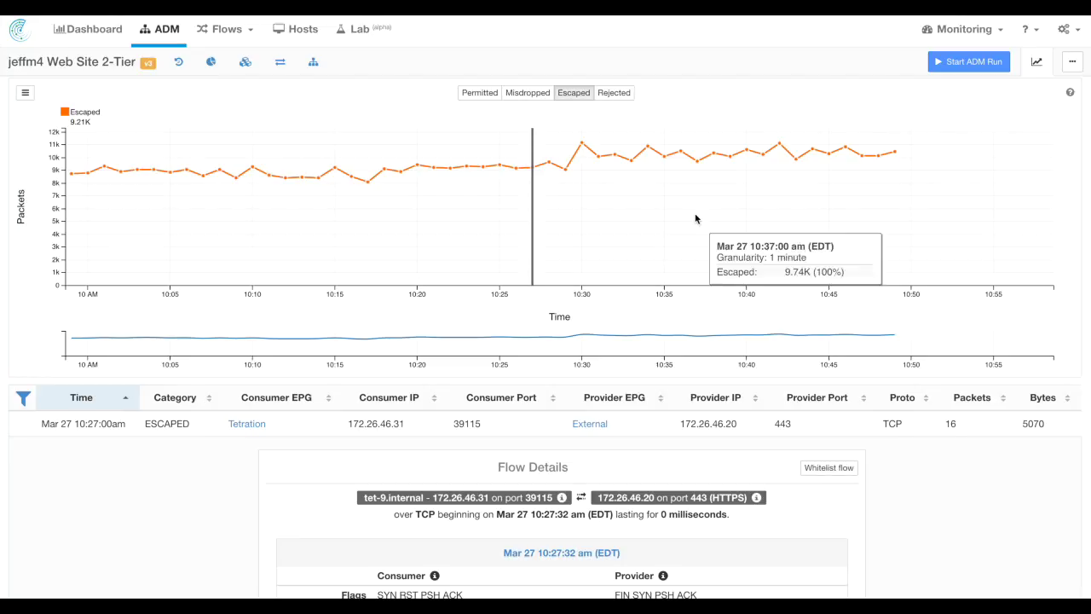
Hide the Escaped series and view the Run Experiment dialog's name and date fields without running an experiment.
{"action": "left_click", "coordinate": [565, 94]}
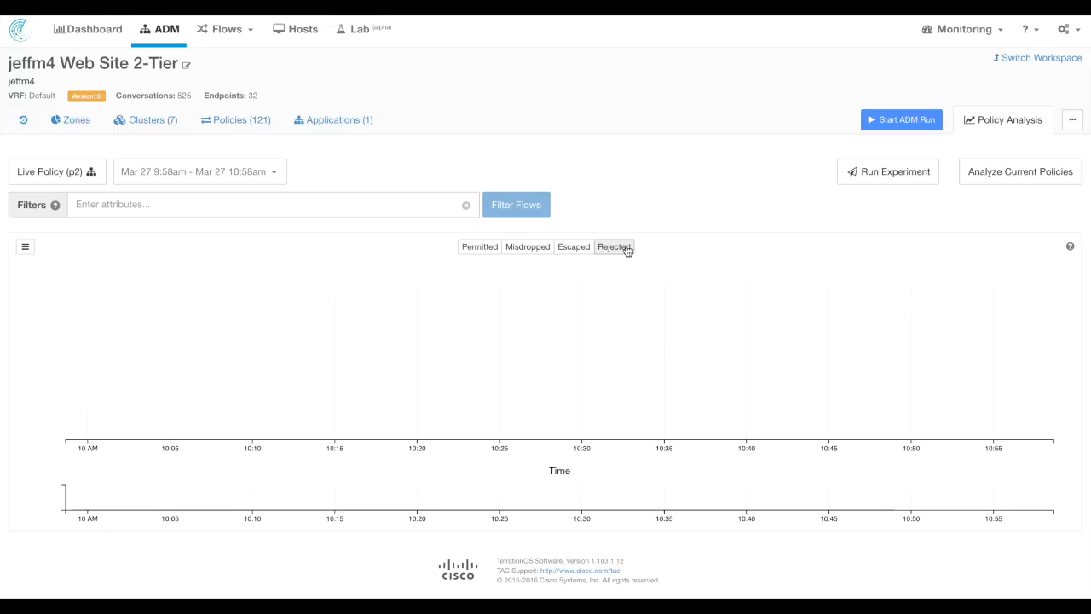
{"action": "left_click", "coordinate": [864, 174]}
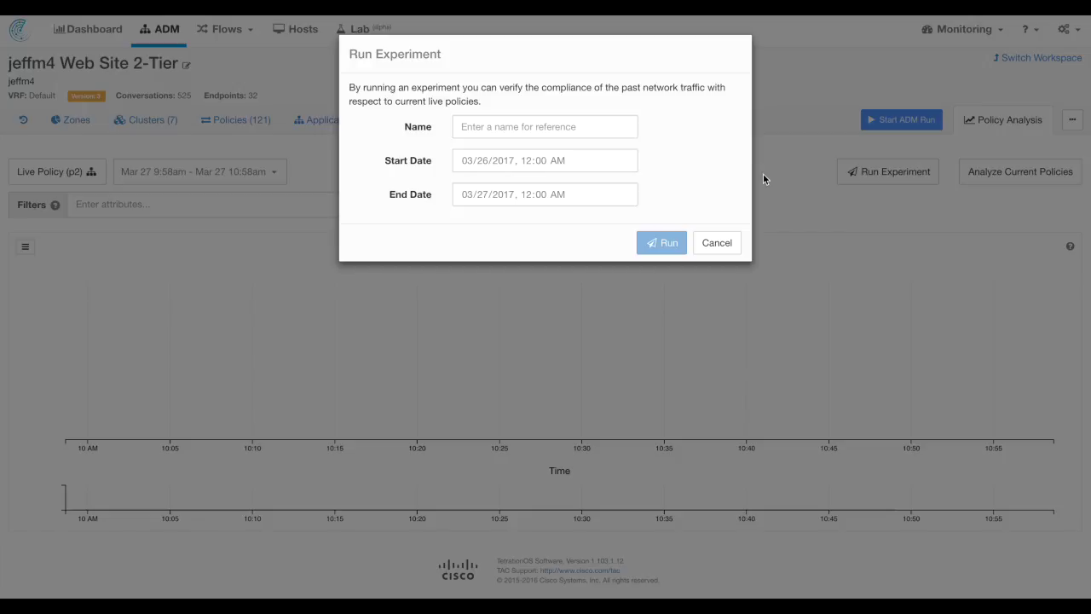
{"action": "left_click", "coordinate": [717, 244]}
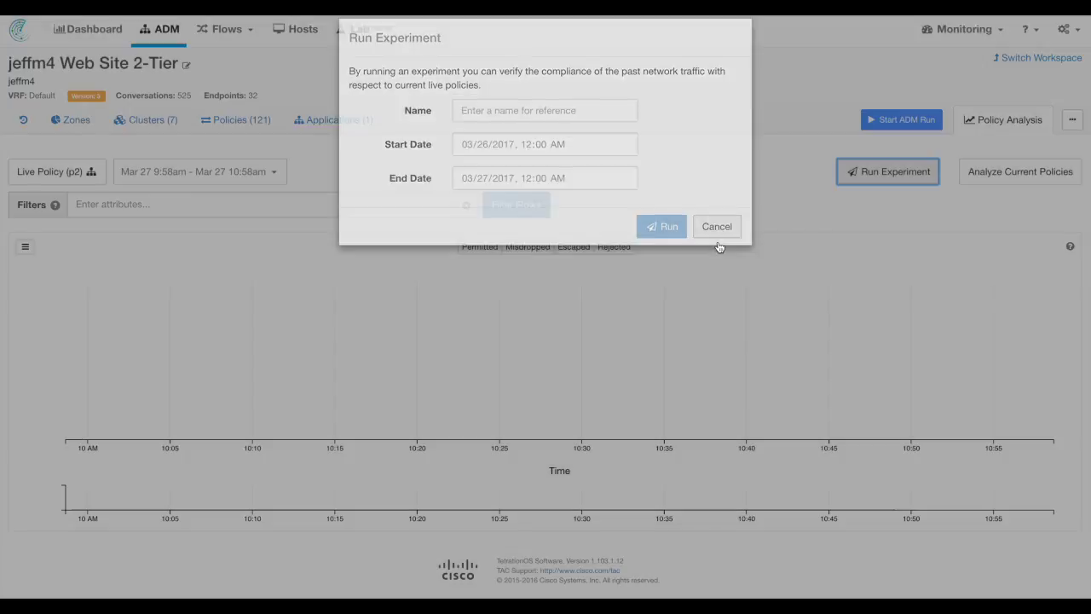
Open the flow search and highlight its total observations figure.
{"action": "scroll", "coordinate": [575, 183], "scroll_direction": "up", "scroll_amount": 1}
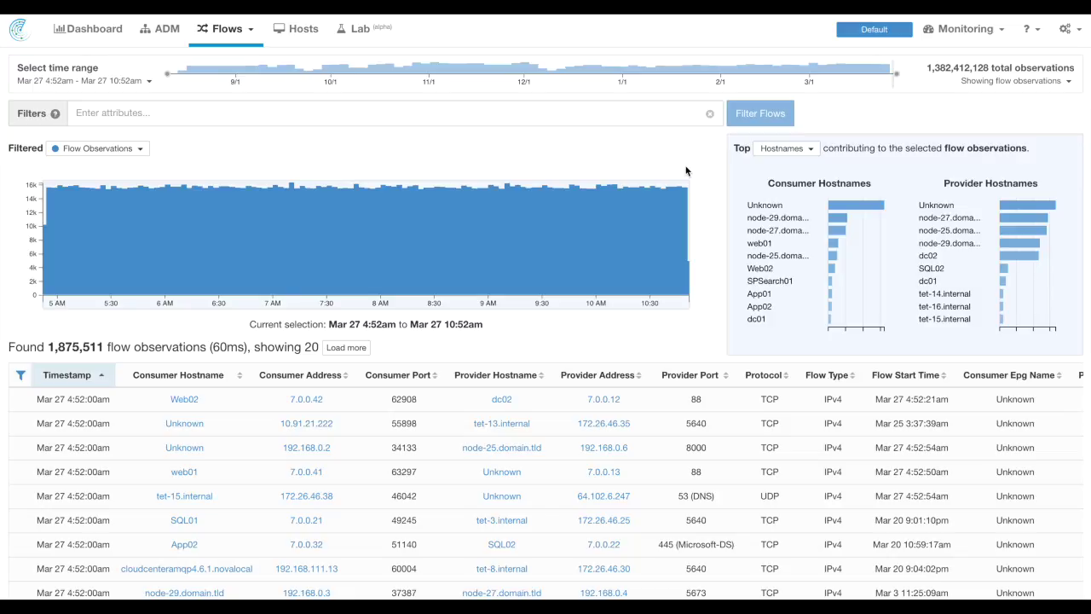
{"action": "left_click", "coordinate": [929, 70]}
{"action": "left_click_drag", "start_coordinate": [929, 70], "coordinate": [1073, 69]}
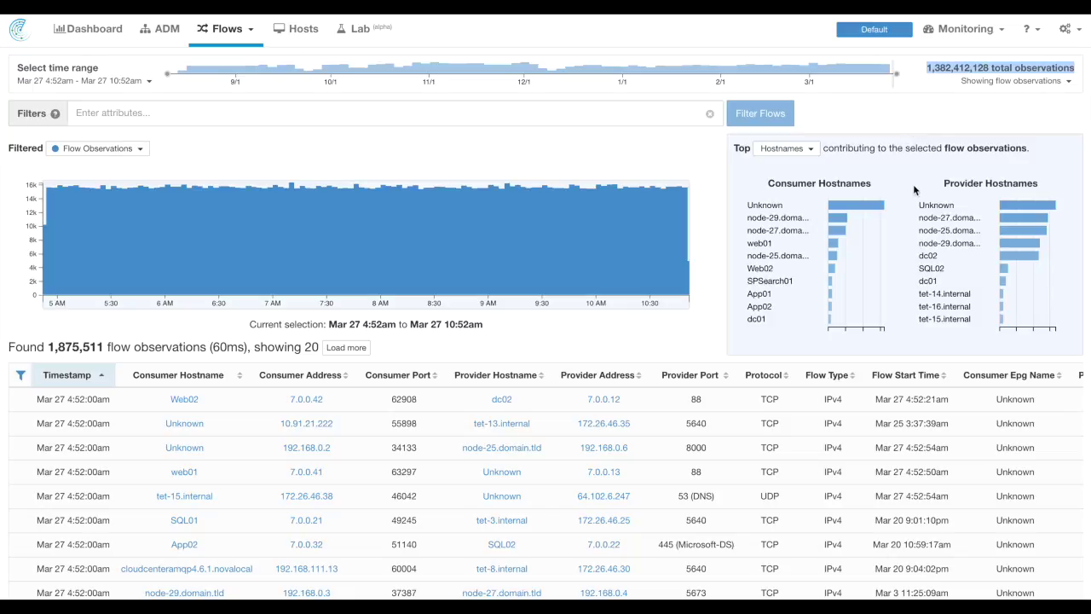
Review the category options for the top contributors and the time range options of the flow search, leaving both unchanged.
{"action": "left_click", "coordinate": [815, 151]}
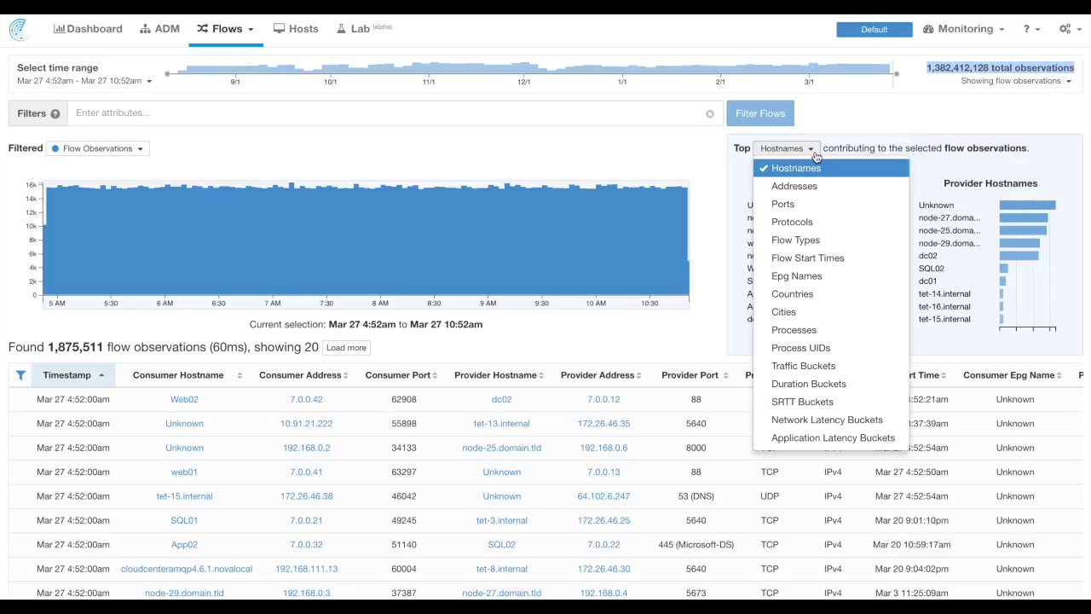
{"action": "left_click", "coordinate": [861, 145]}
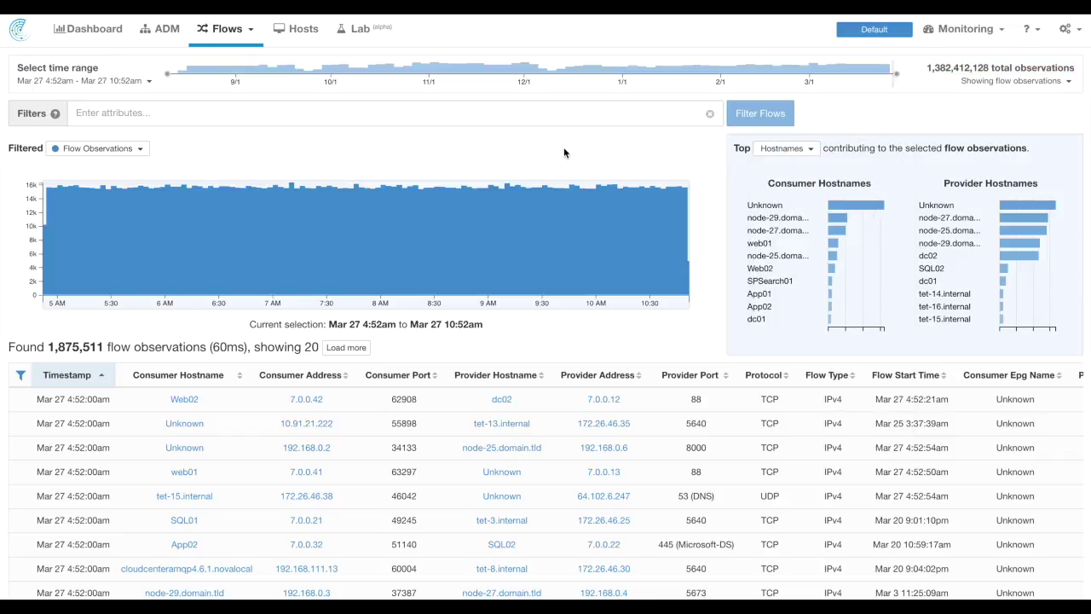
{"action": "left_click", "coordinate": [148, 81]}
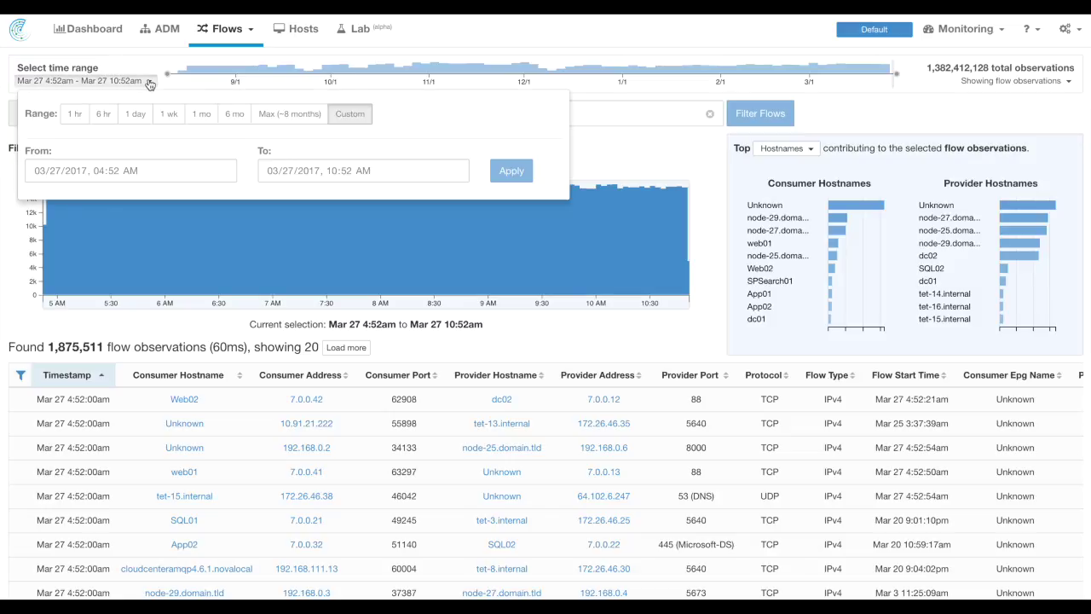
{"action": "left_click", "coordinate": [588, 160]}
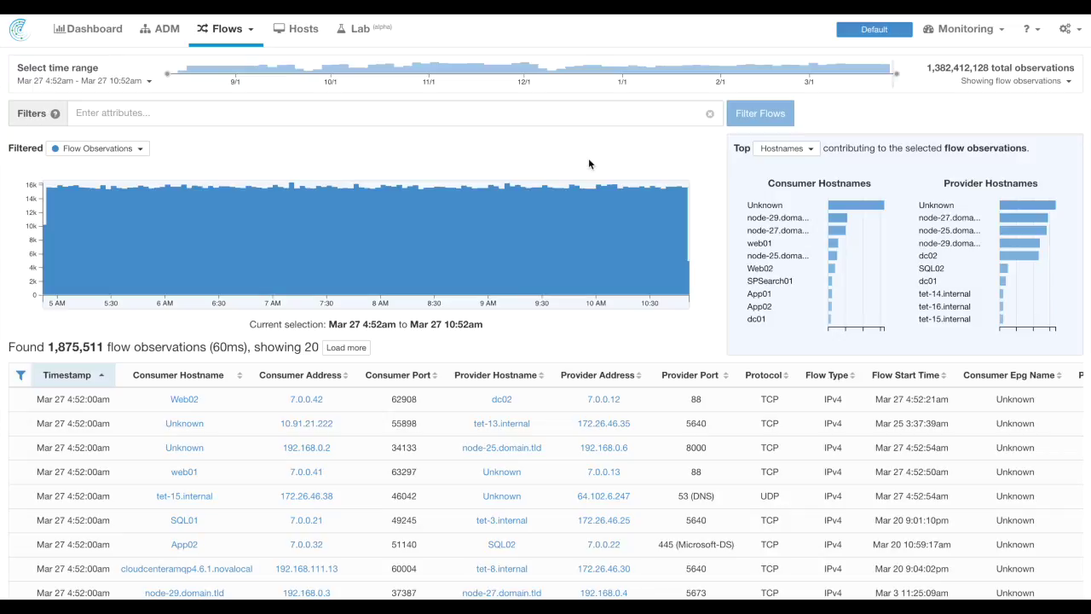
Select Nov 10 3:56pm to Dec 5 11:09pm on the flow timeline and highlight the number of observations found and the query time.
{"action": "left_click", "coordinate": [460, 70]}
{"action": "left_click_drag", "start_coordinate": [459, 70], "coordinate": [539, 69]}
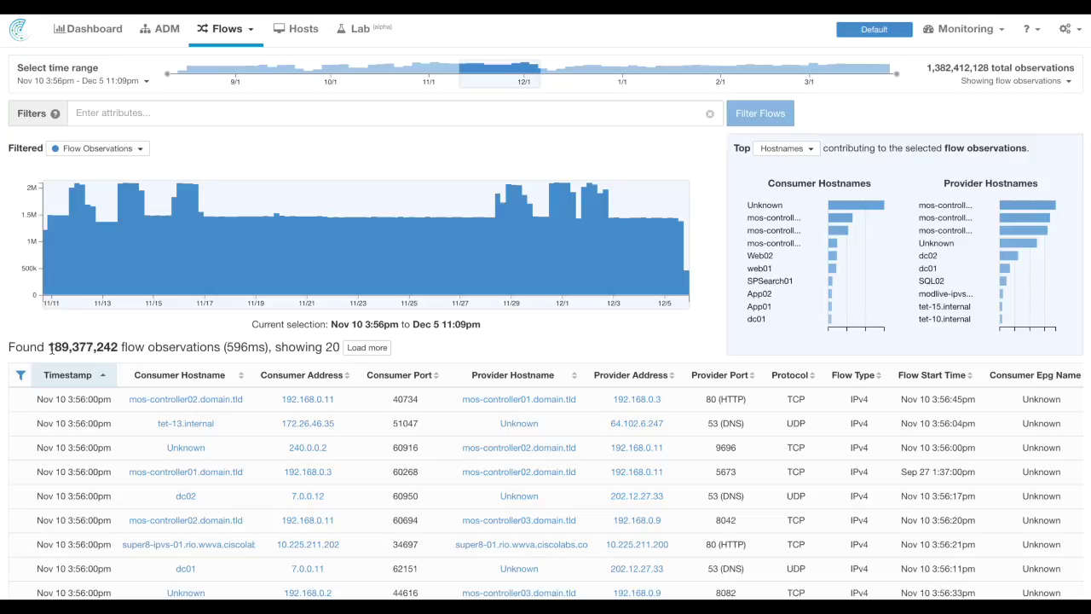
{"action": "left_click_drag", "start_coordinate": [47, 347], "coordinate": [118, 344]}
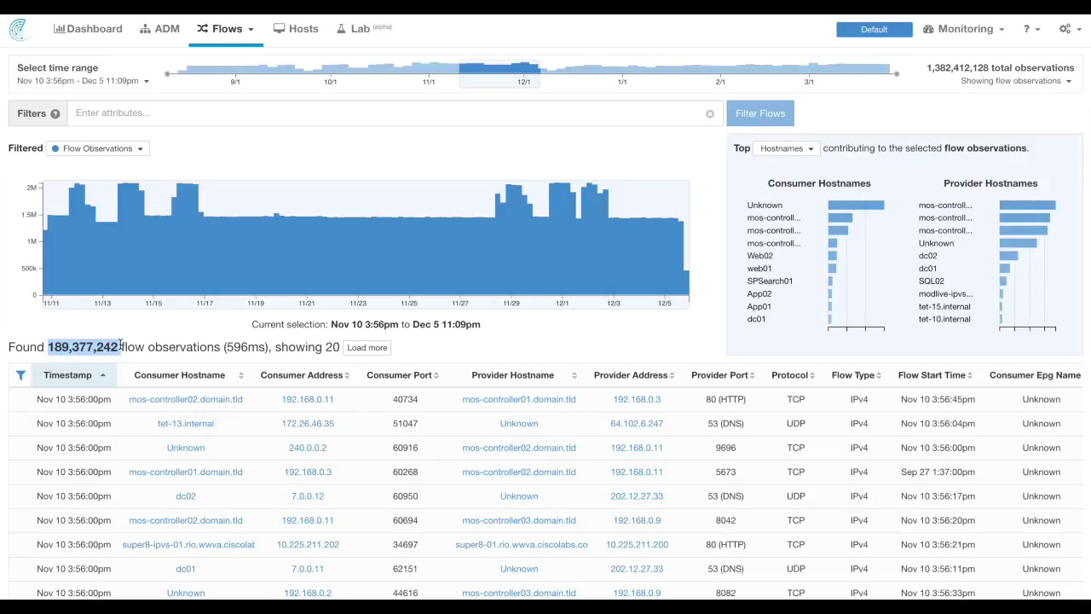
{"action": "left_click_drag", "start_coordinate": [225, 347], "coordinate": [264, 349]}
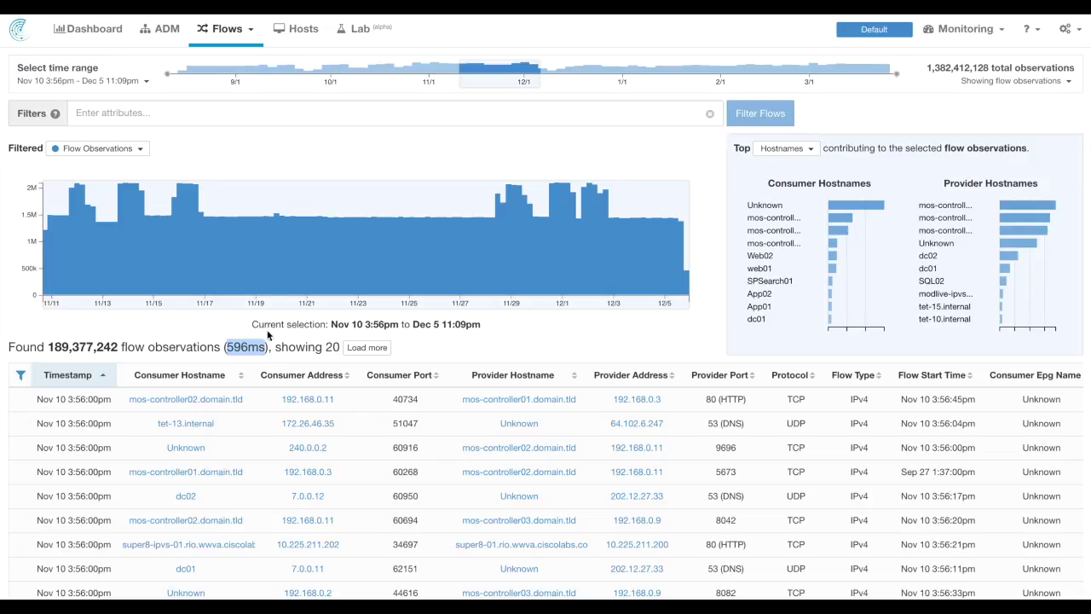
Set the flow time range to 1 week, filter the flows by Hostname (either) ≠ tet*, and highlight the query time.
{"action": "left_click", "coordinate": [146, 82]}
{"action": "left_click", "coordinate": [171, 116]}
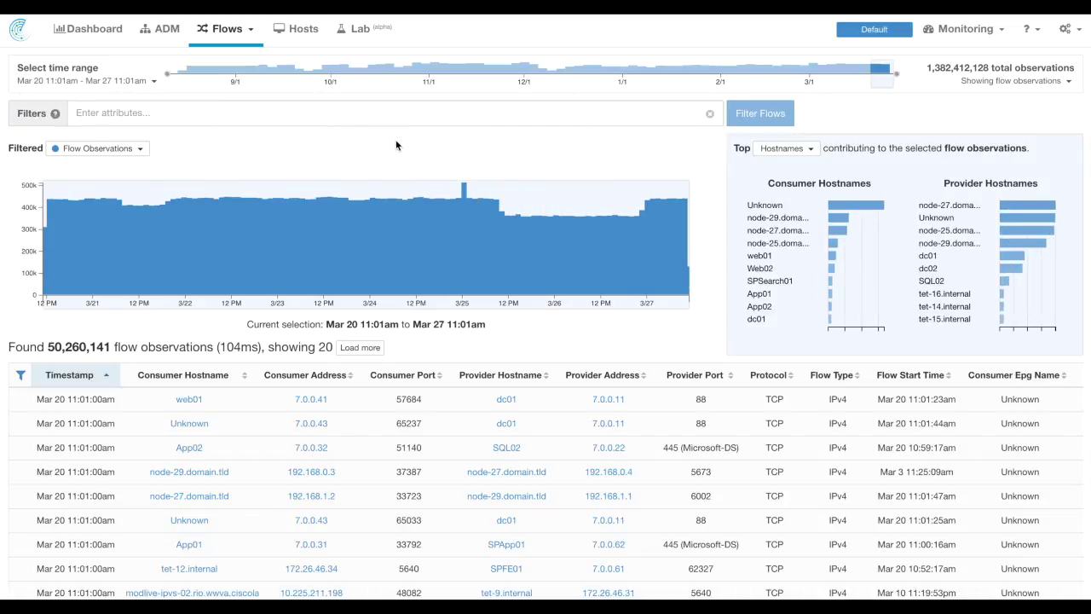
{"action": "left_click", "coordinate": [361, 119]}
{"action": "type", "text": "host"}
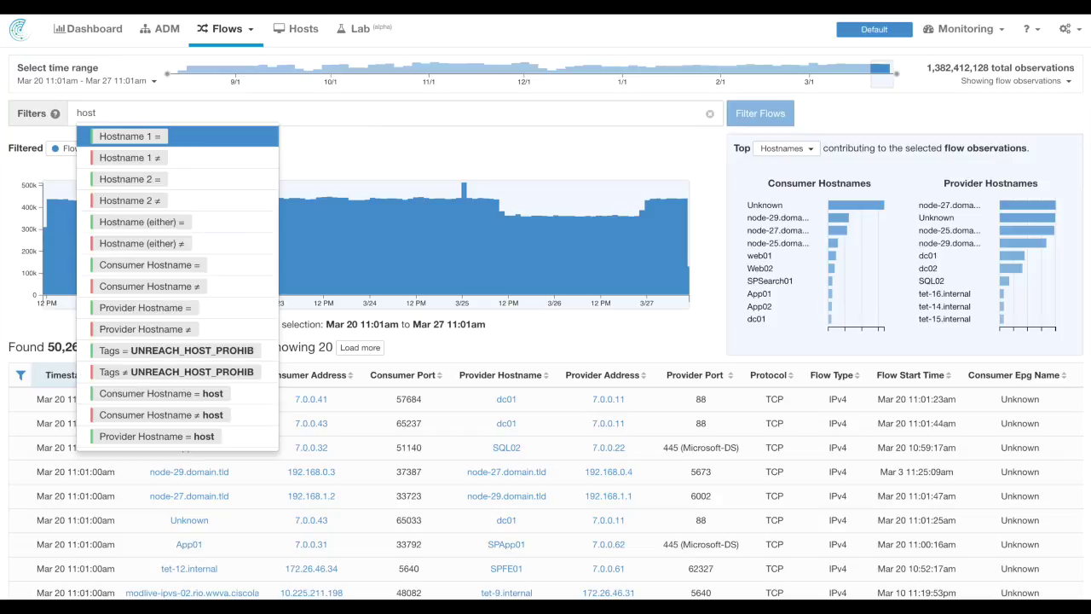
{"action": "left_click", "coordinate": [141, 246]}
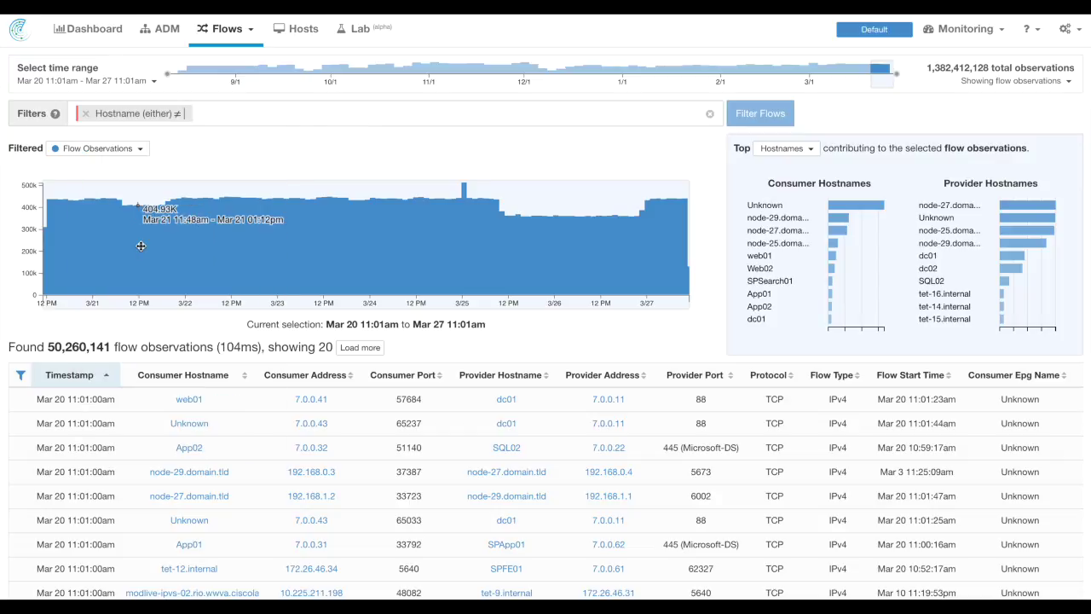
{"action": "type", "text": "tet*"}
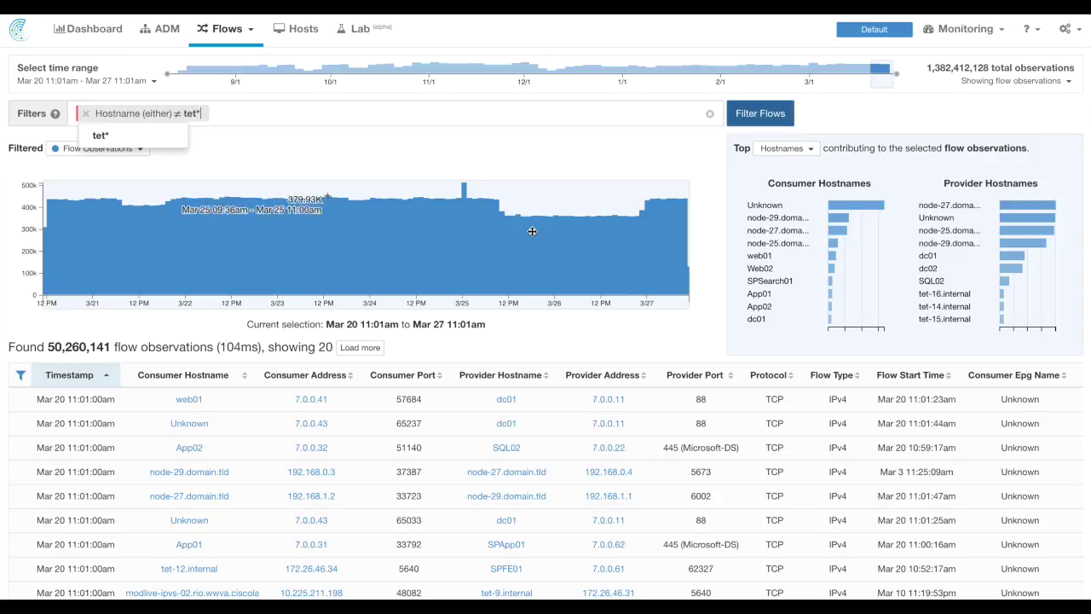
{"action": "left_click", "coordinate": [772, 116]}
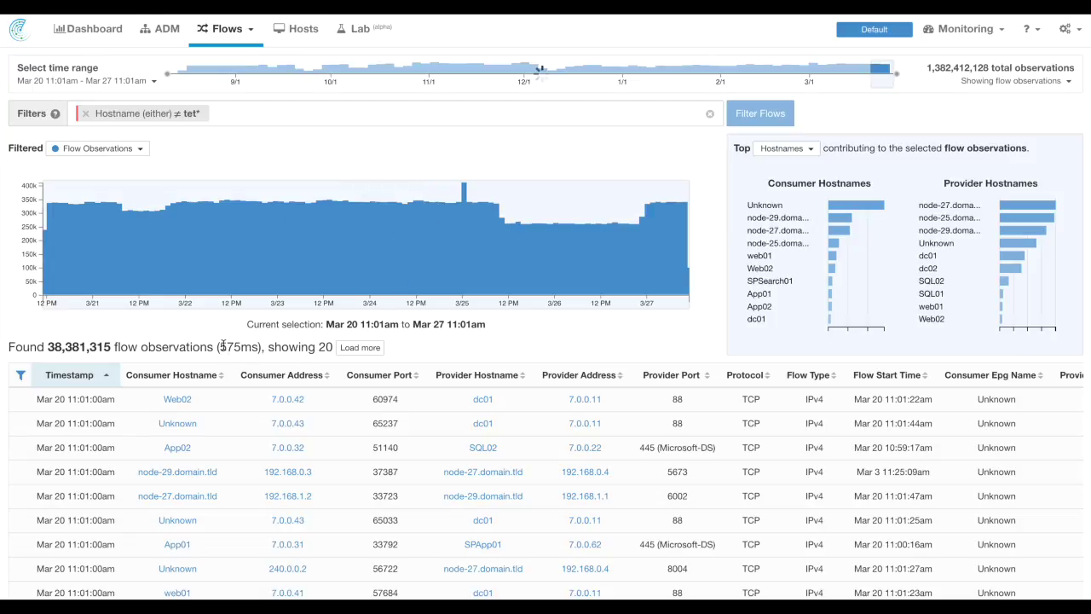
{"action": "left_click_drag", "start_coordinate": [219, 346], "coordinate": [264, 346]}
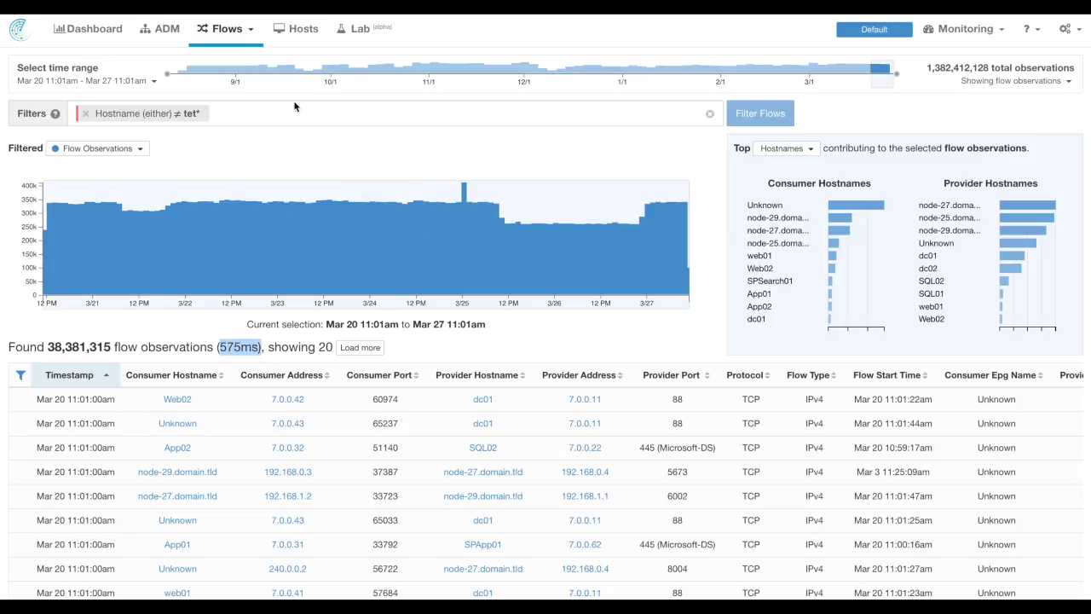
Add a Provider Hostname = web01 filter, apply it to the flows, and highlight the number of observations found and the query time.
{"action": "left_click", "coordinate": [305, 121]}
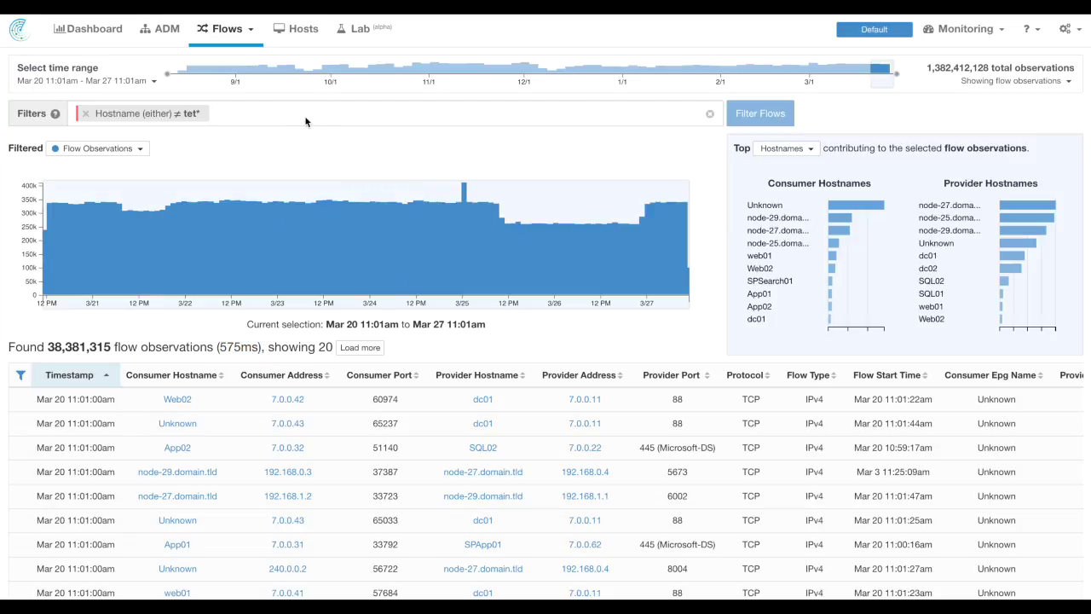
{"action": "type", "text": "host"}
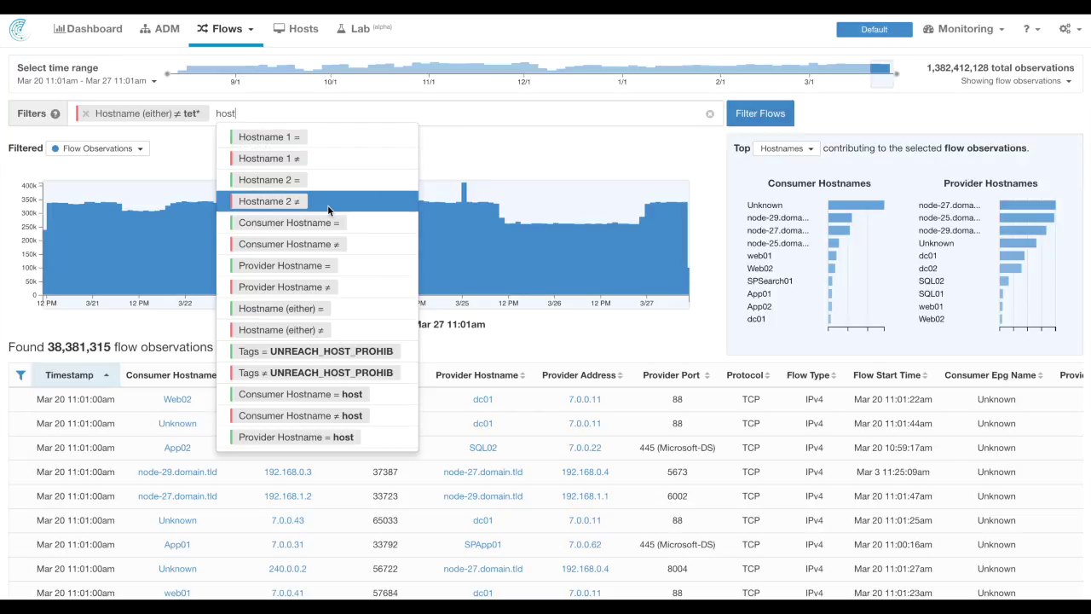
{"action": "left_click", "coordinate": [311, 266]}
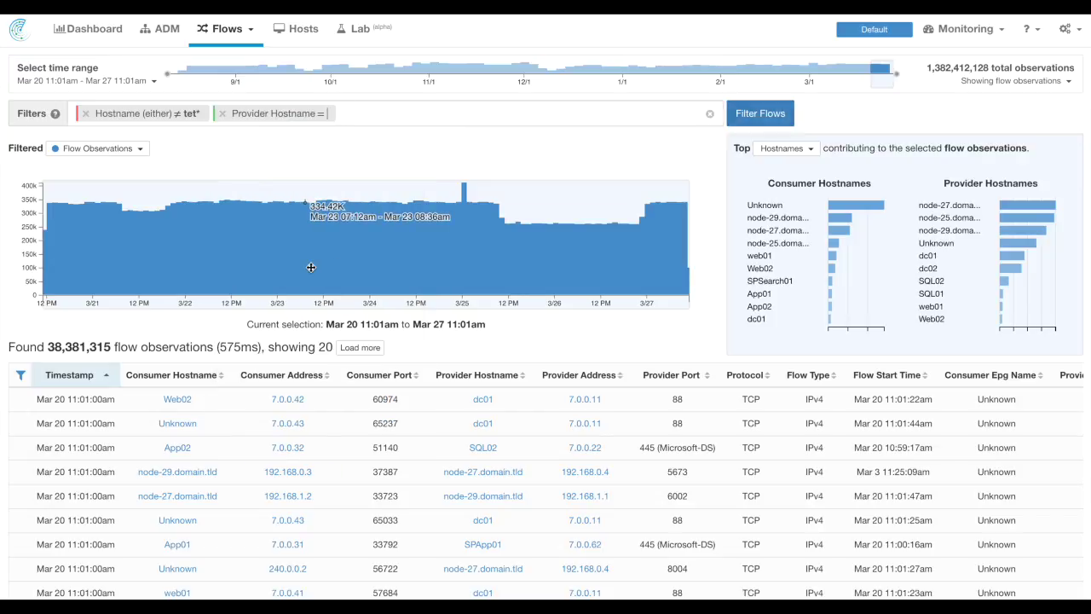
{"action": "type", "text": "web01"}
{"action": "key", "text": "Return"}
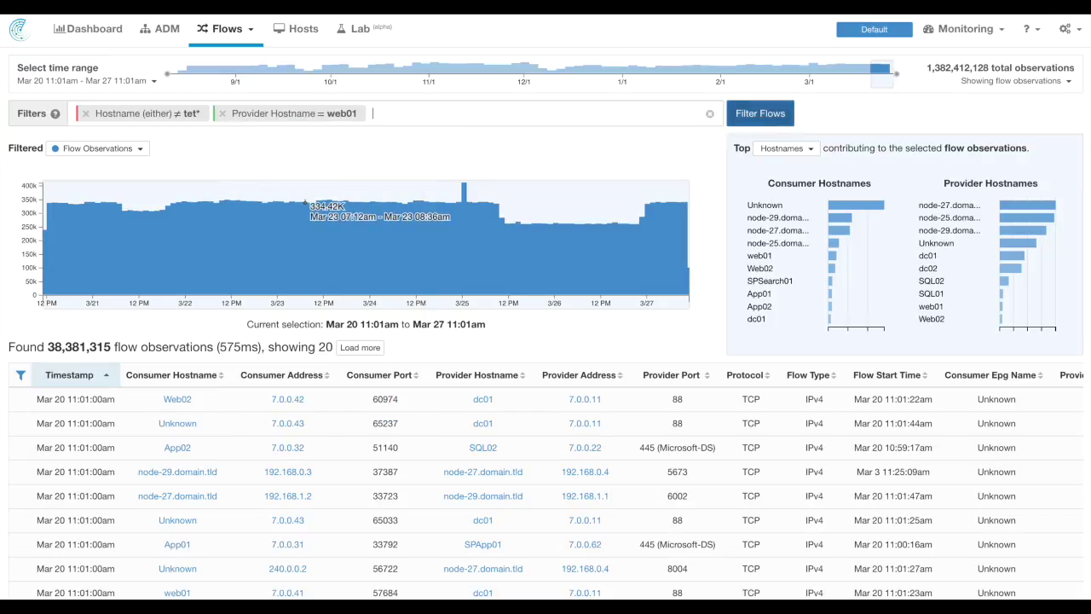
{"action": "left_click", "coordinate": [775, 123]}
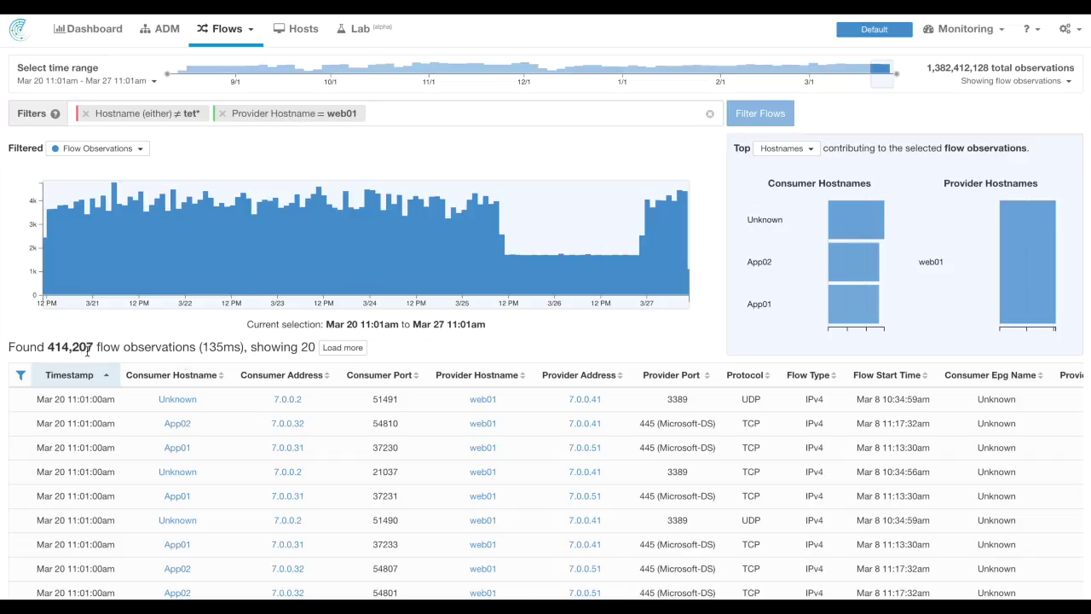
{"action": "left_click_drag", "start_coordinate": [47, 347], "coordinate": [90, 347]}
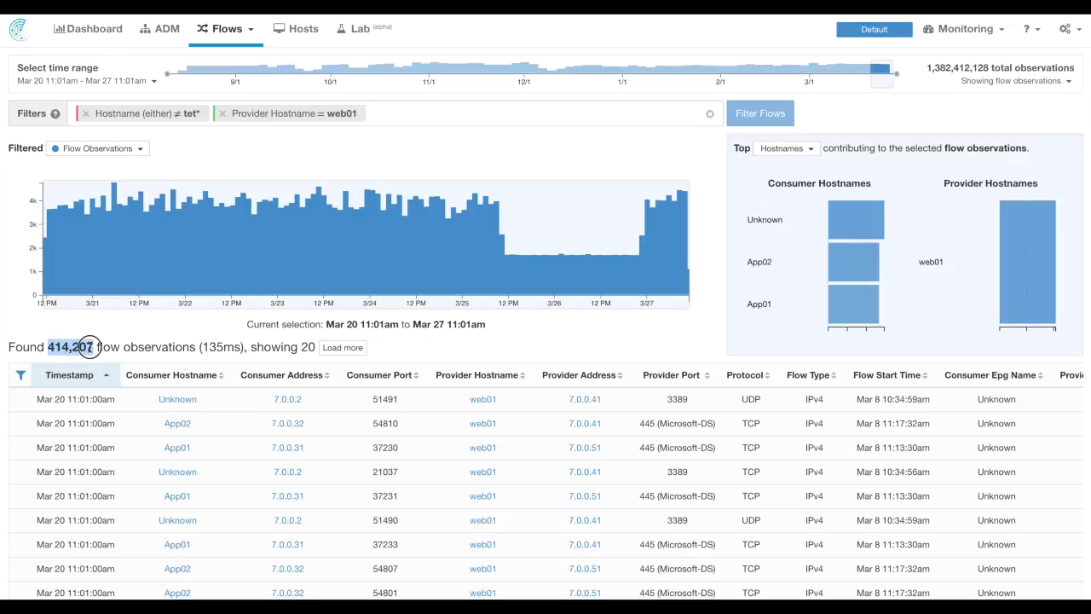
{"action": "left_click", "coordinate": [203, 347]}
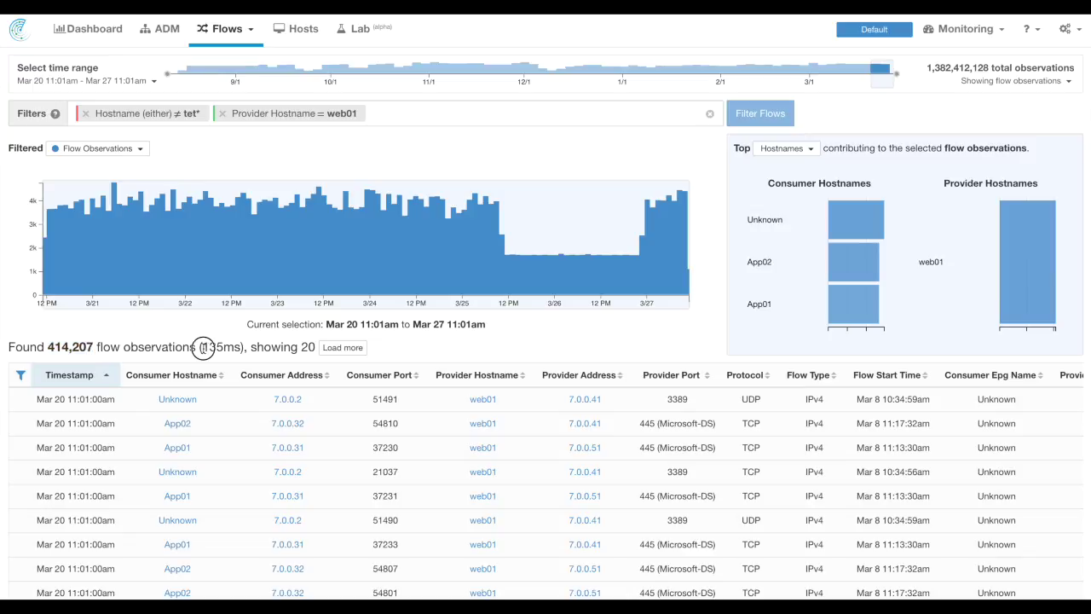
{"action": "left_click_drag", "start_coordinate": [203, 347], "coordinate": [239, 347]}
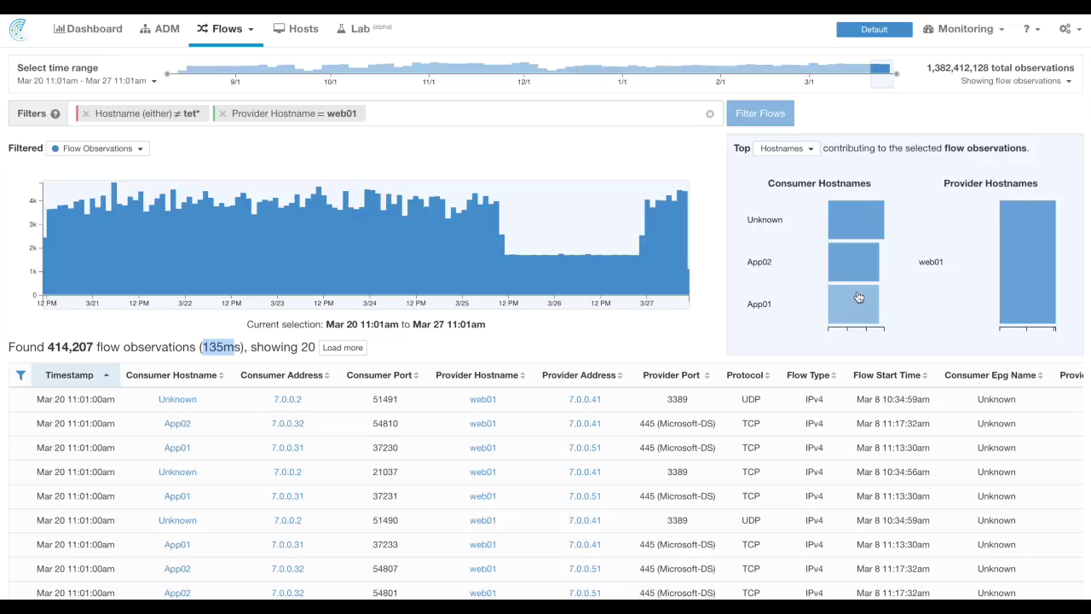
Filter the flows further by Application Latency Available = true and highlight the observation count and query time.
{"action": "left_click", "coordinate": [454, 112]}
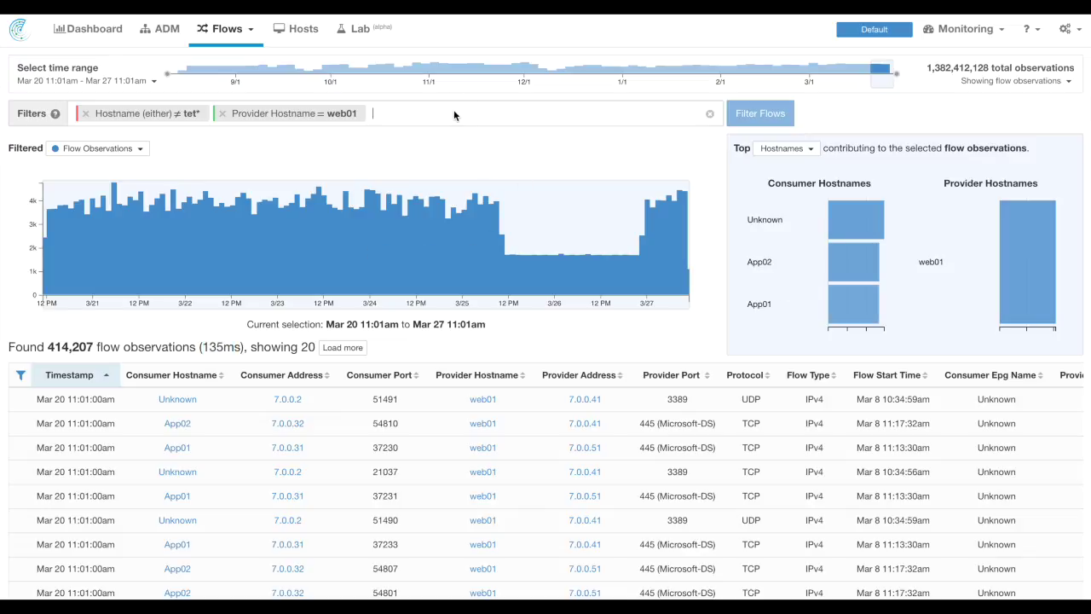
{"action": "type", "text": "app"}
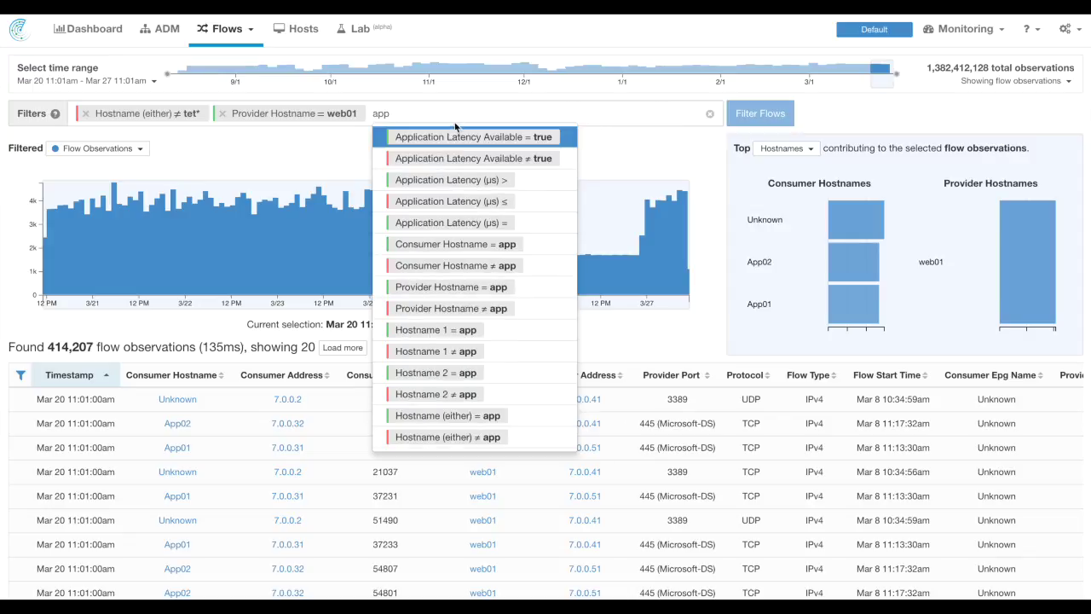
{"action": "left_click", "coordinate": [466, 137]}
{"action": "left_click", "coordinate": [733, 114]}
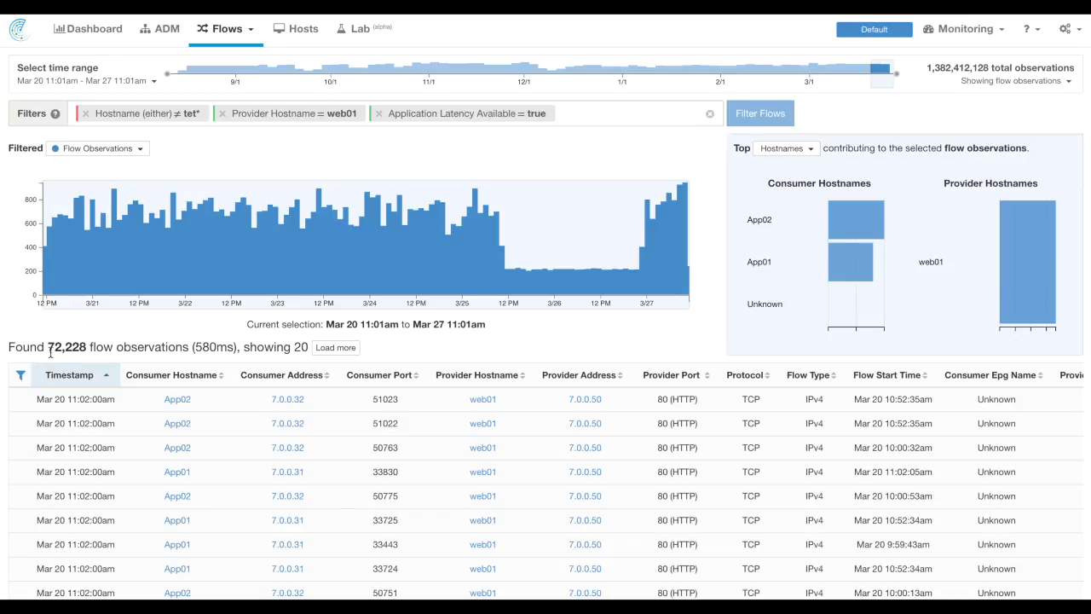
{"action": "left_click_drag", "start_coordinate": [50, 349], "coordinate": [86, 347]}
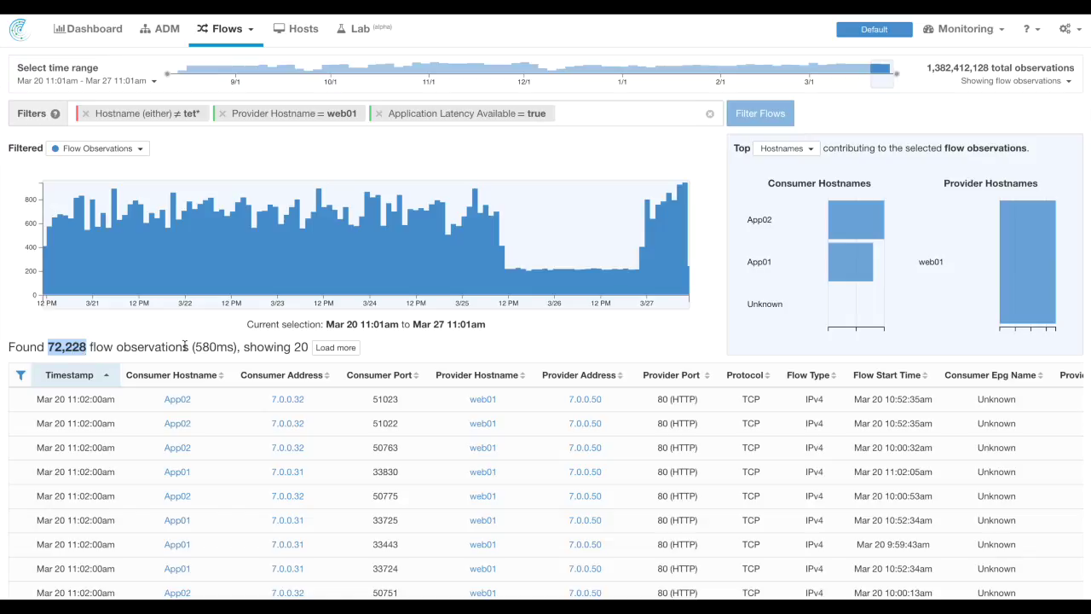
{"action": "left_click_drag", "start_coordinate": [195, 348], "coordinate": [217, 348]}
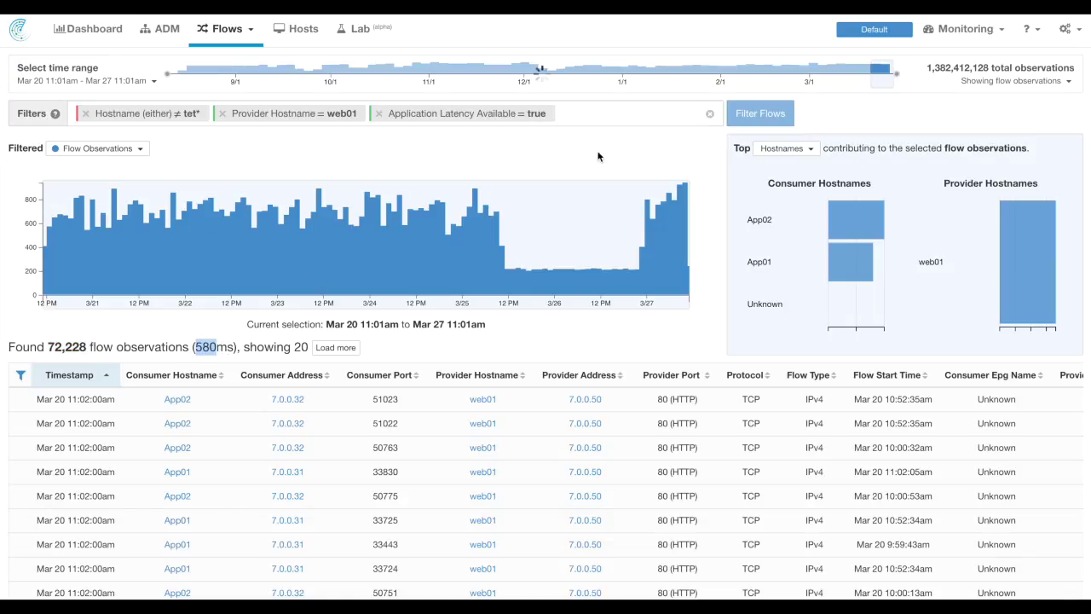
Switch the top contributors to Duration Buckets and add a drill-down filter for the 1.19hr flow duration bucket.
{"action": "left_click", "coordinate": [810, 149]}
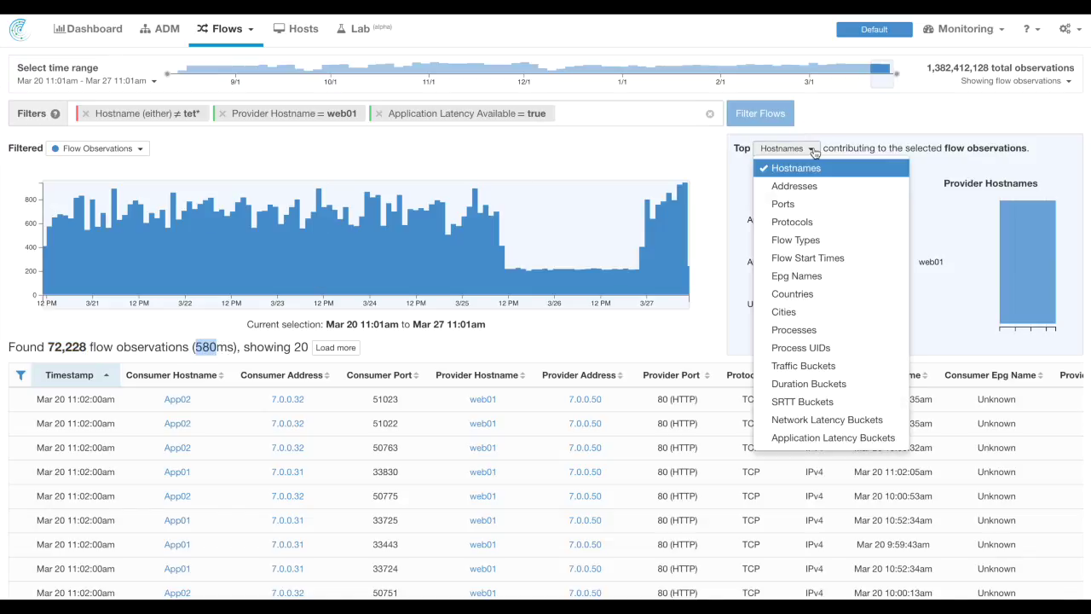
{"action": "left_click", "coordinate": [826, 385]}
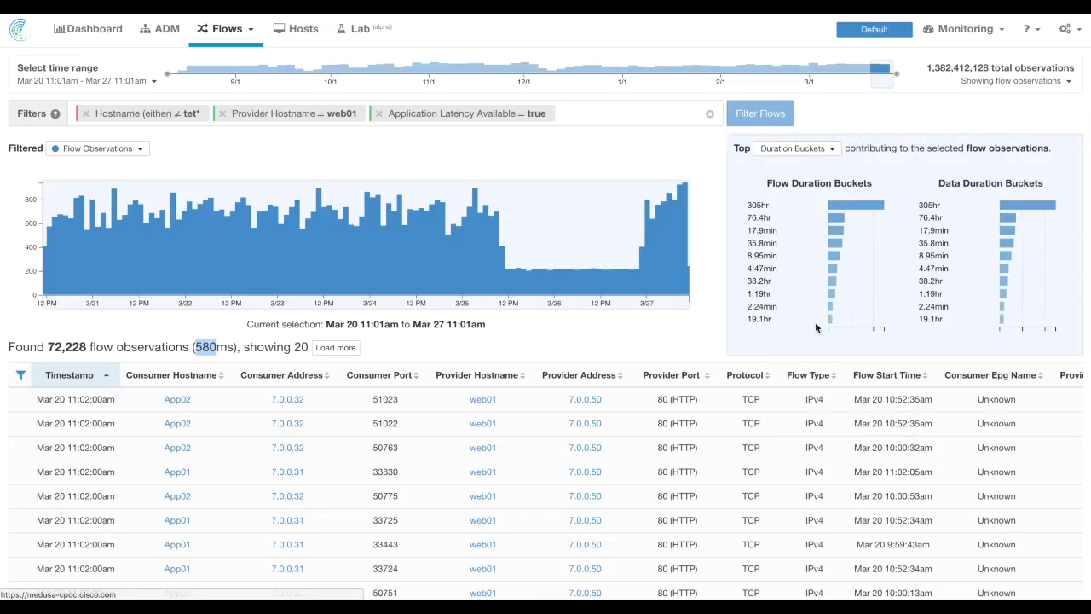
{"action": "left_click", "coordinate": [834, 295]}
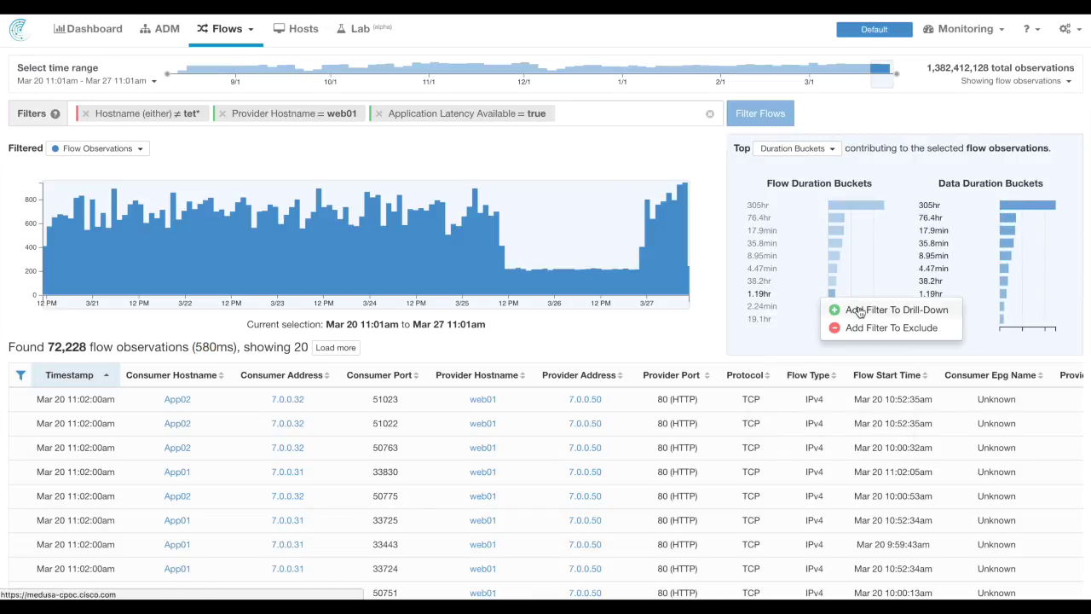
{"action": "left_click", "coordinate": [857, 309]}
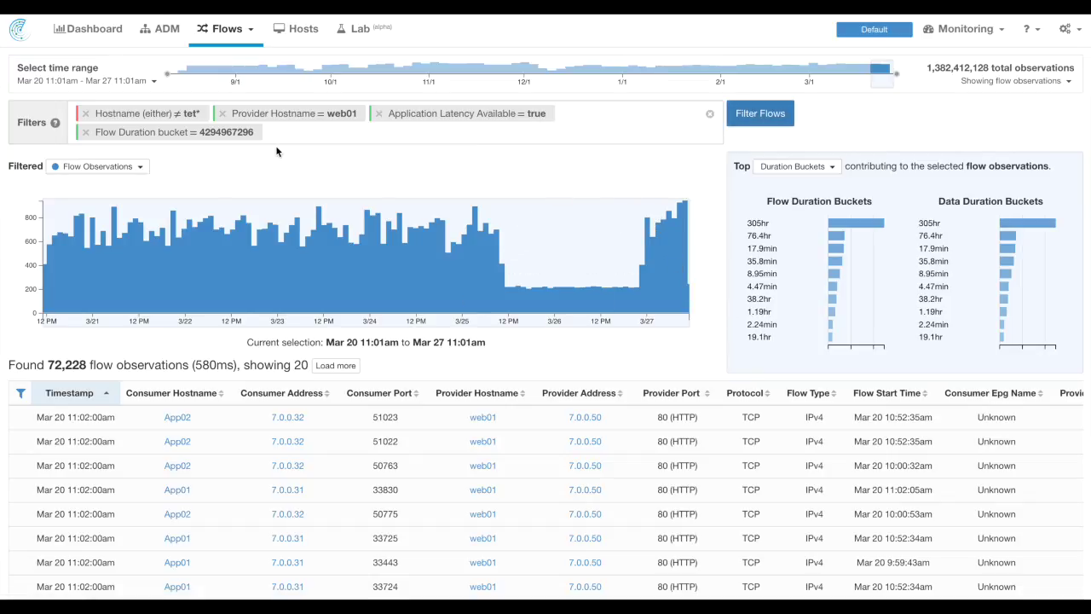
{"action": "left_click", "coordinate": [195, 137]}
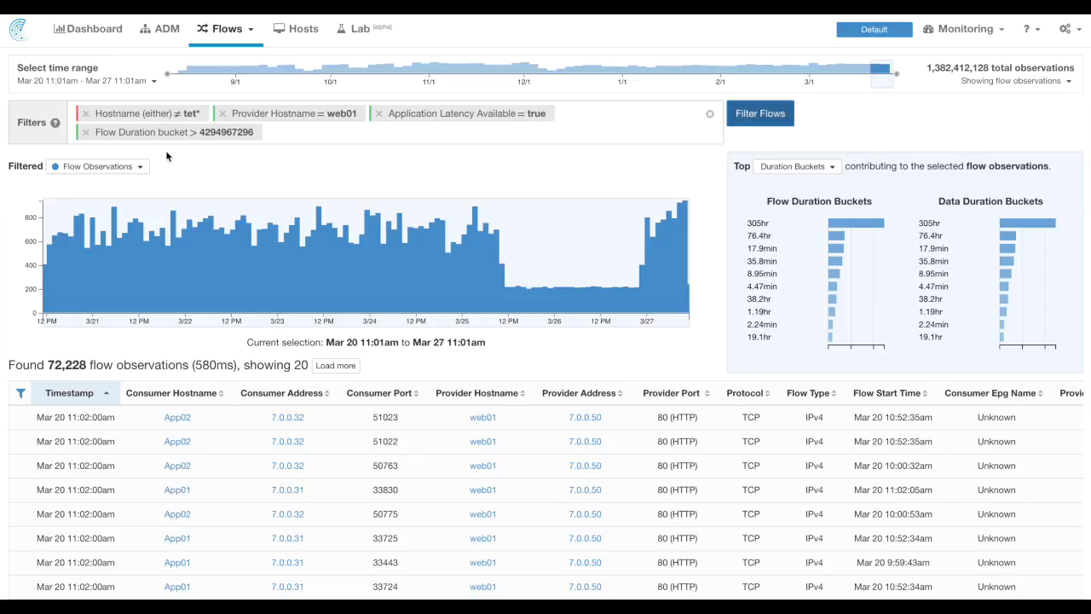
{"action": "left_click", "coordinate": [160, 136]}
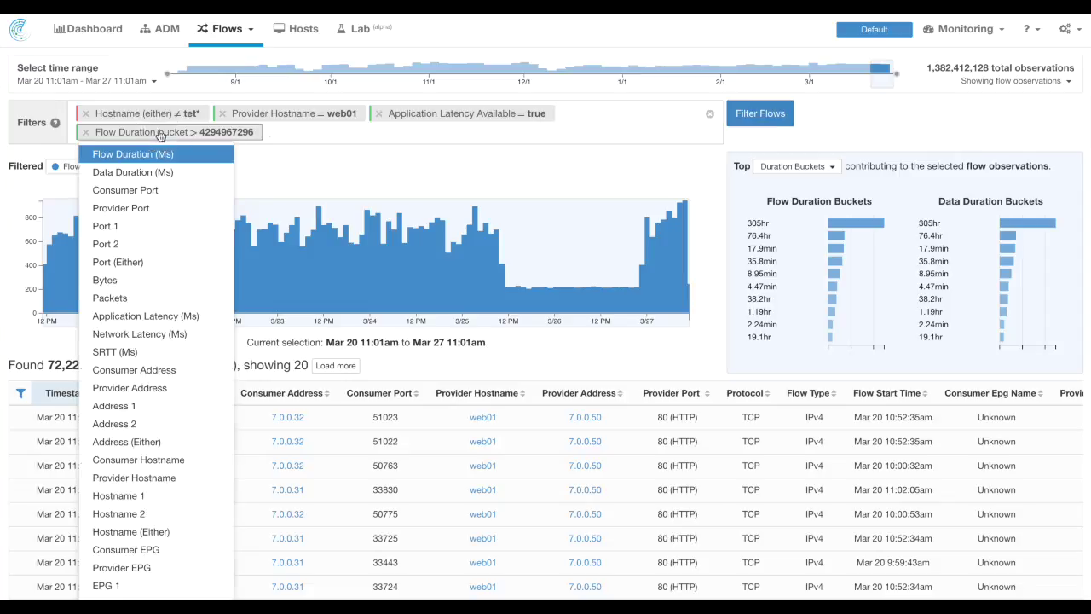
{"action": "left_click", "coordinate": [158, 139]}
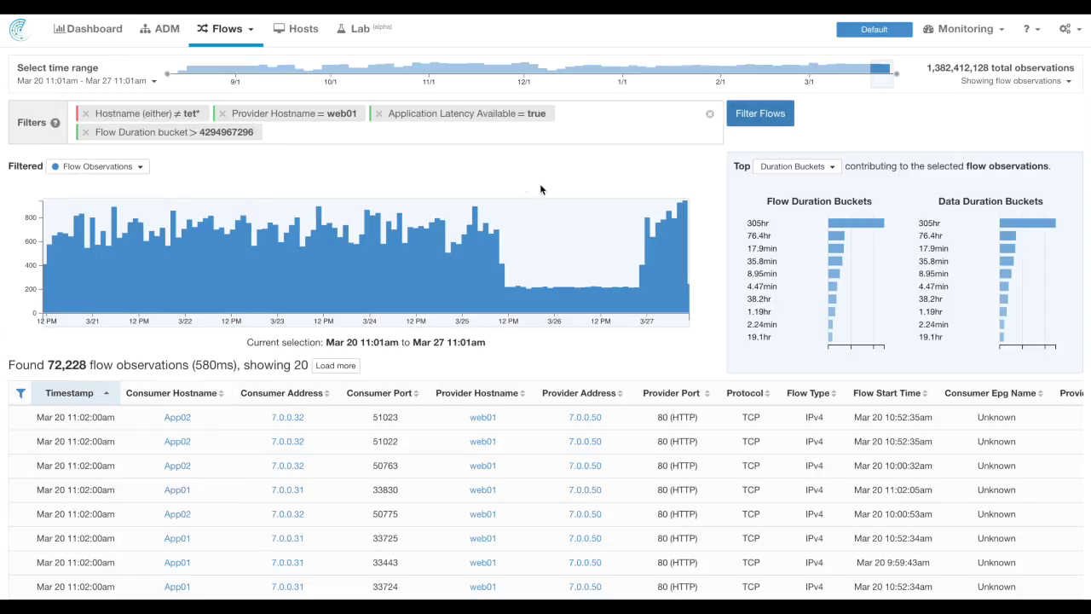
{"action": "left_click", "coordinate": [762, 117]}
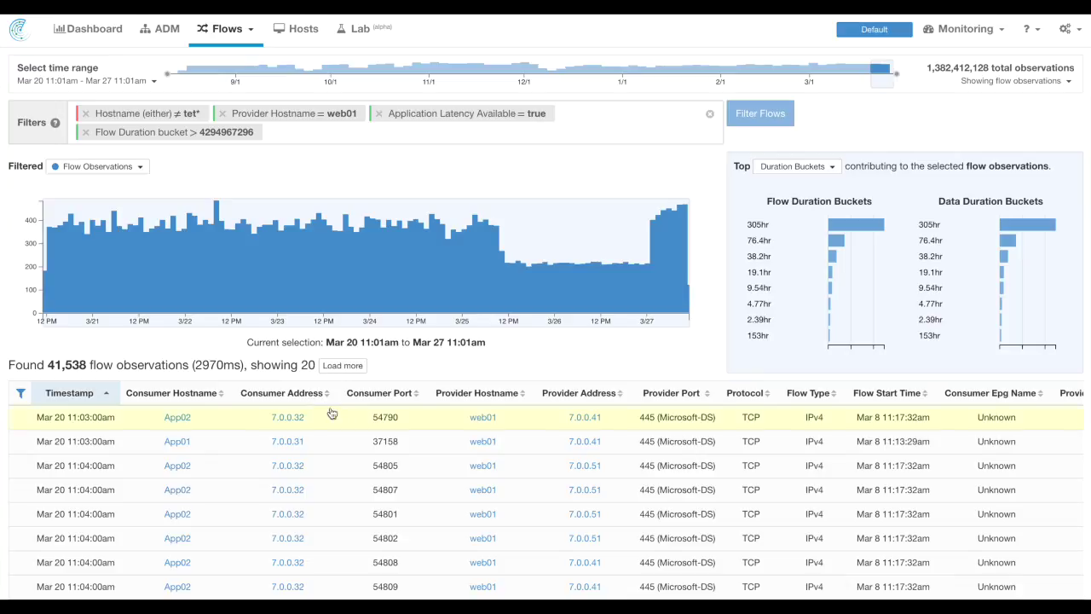
Open the details of the App02 to web01 flow from consumer port 54790 and highlight how long it lasted.
{"action": "scroll", "coordinate": [522, 371], "scroll_direction": "down", "scroll_amount": 1}
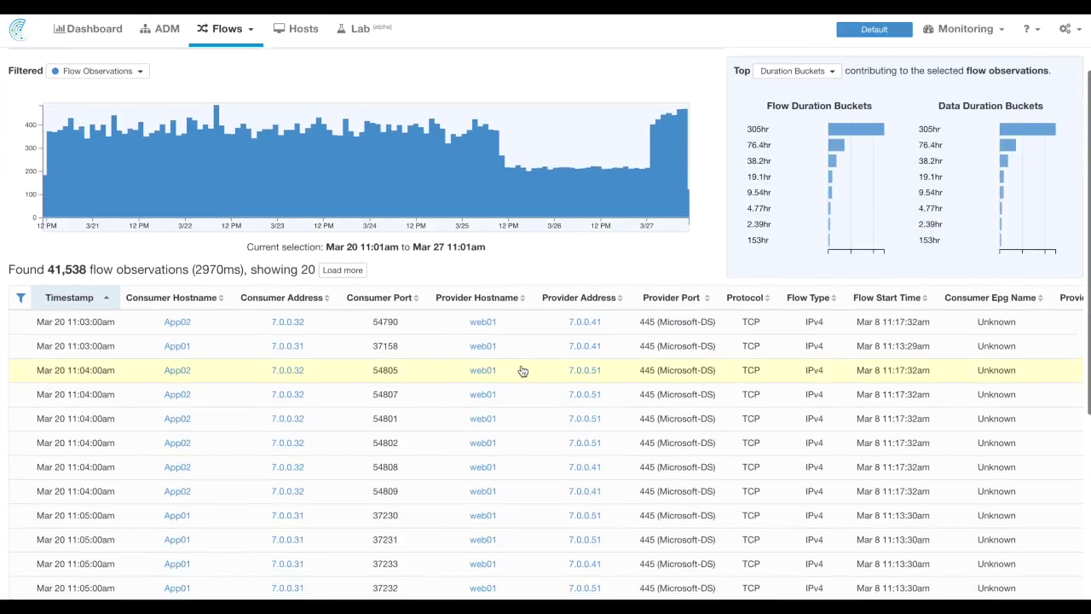
{"action": "scroll", "coordinate": [521, 369], "scroll_direction": "up", "scroll_amount": 2}
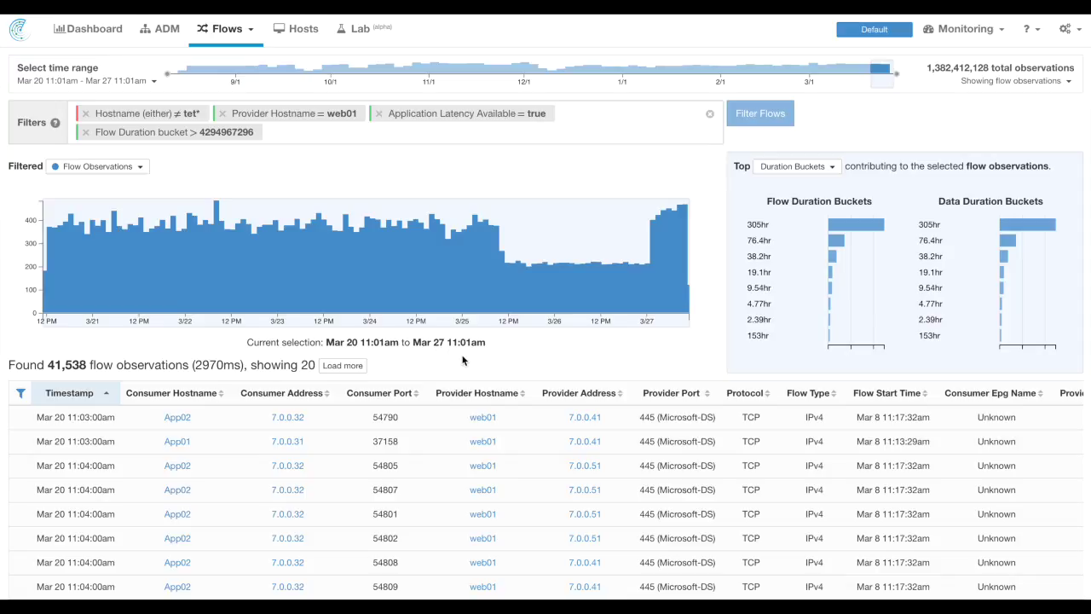
{"action": "scroll", "coordinate": [463, 360], "scroll_direction": "down", "scroll_amount": 3}
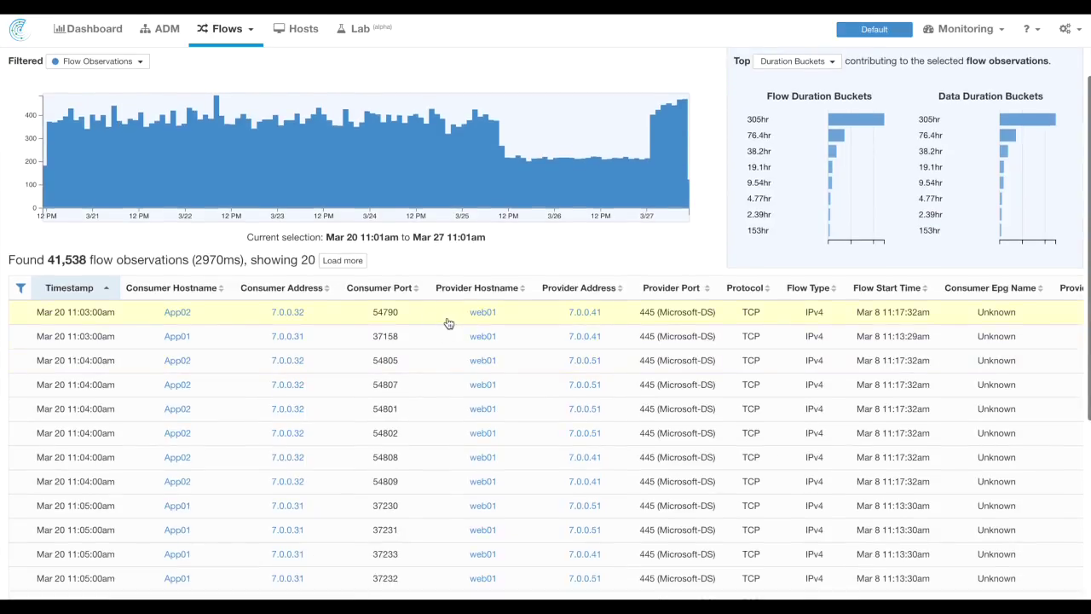
{"action": "left_click", "coordinate": [449, 322]}
{"action": "scroll", "coordinate": [285, 429], "scroll_direction": "down", "scroll_amount": 3}
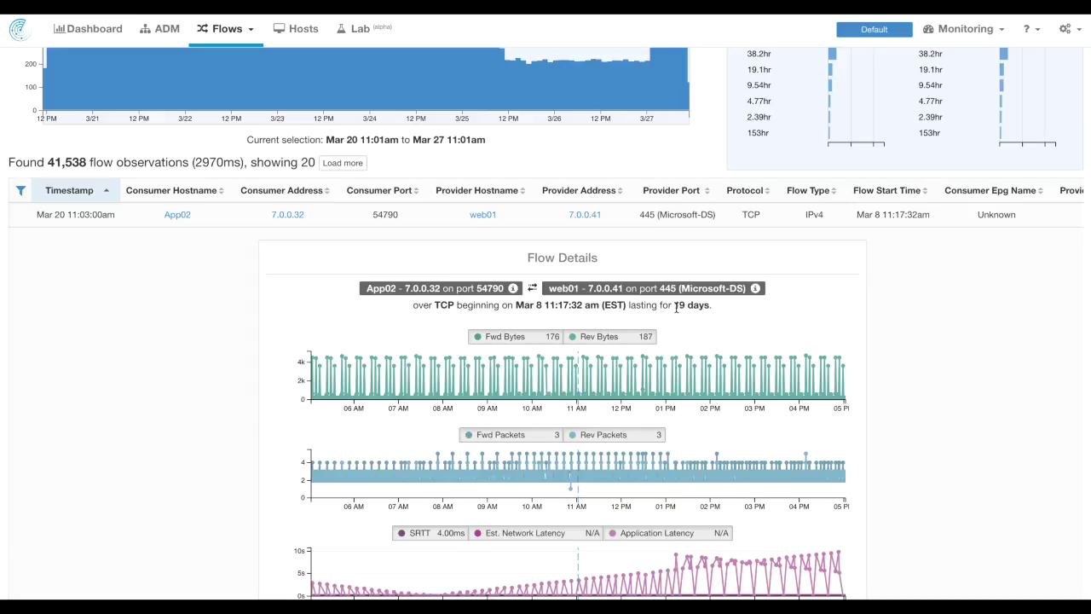
{"action": "left_click_drag", "start_coordinate": [676, 307], "coordinate": [713, 307]}
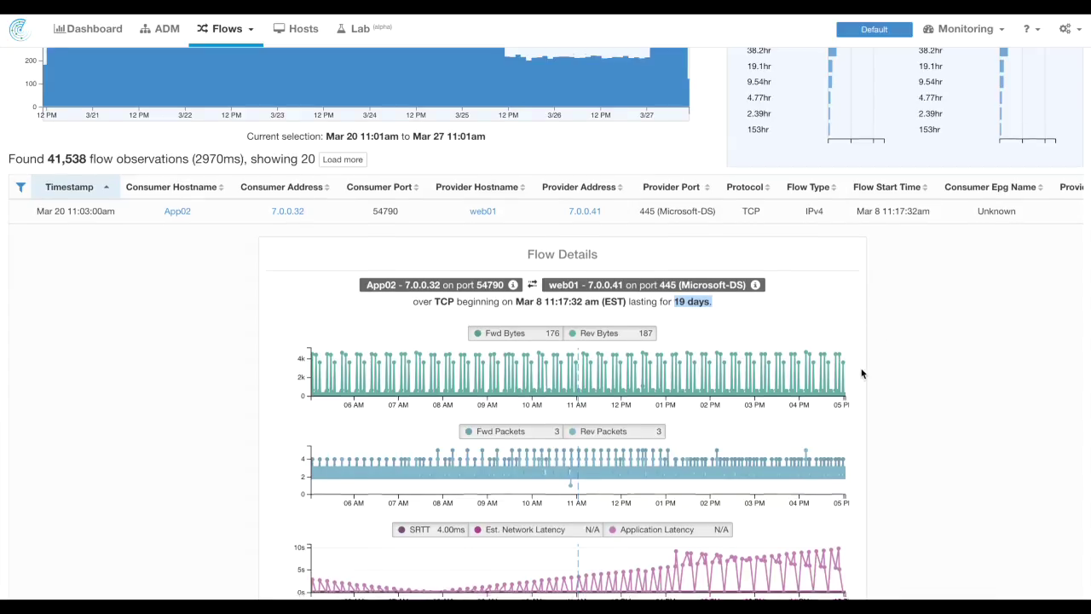
Highlight the SRTT and application latency in the flow details, then close the details and return to the flow search filters.
{"action": "scroll", "coordinate": [861, 372], "scroll_direction": "down", "scroll_amount": 2}
{"action": "scroll", "coordinate": [862, 372], "scroll_direction": "down", "scroll_amount": 5}
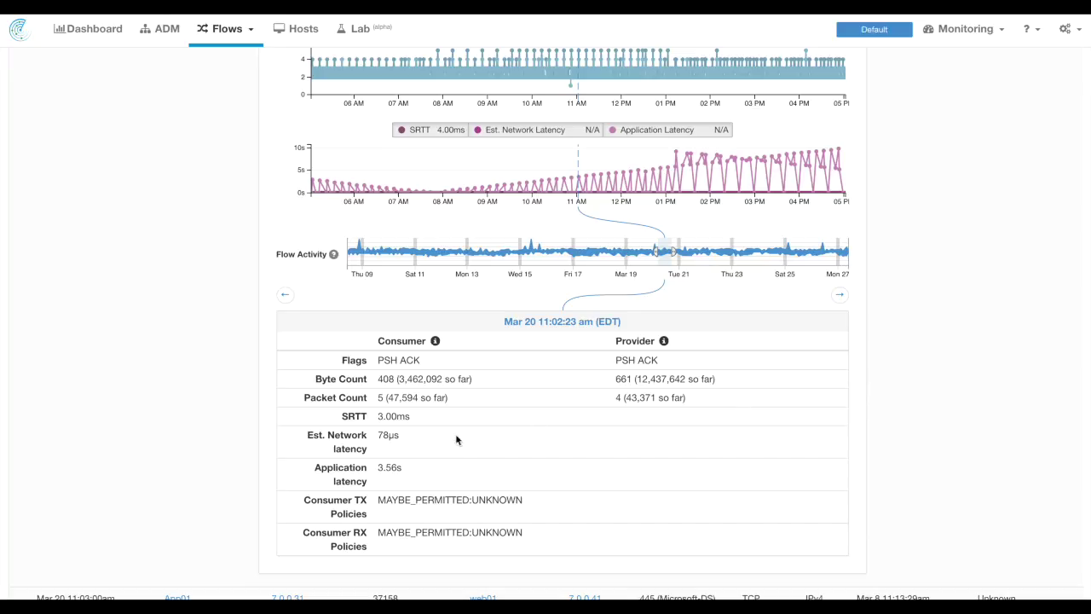
{"action": "left_click_drag", "start_coordinate": [416, 417], "coordinate": [368, 417]}
{"action": "left_click_drag", "start_coordinate": [407, 469], "coordinate": [372, 466]}
{"action": "scroll", "coordinate": [223, 415], "scroll_direction": "up", "scroll_amount": 5}
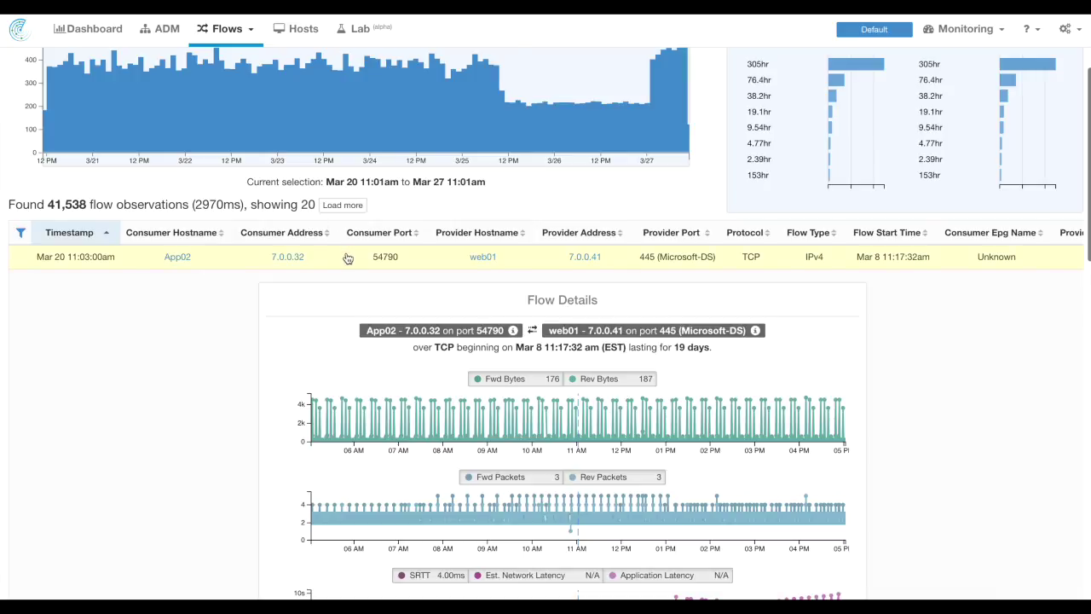
{"action": "left_click", "coordinate": [419, 258]}
{"action": "scroll", "coordinate": [419, 259], "scroll_direction": "up", "scroll_amount": 2}
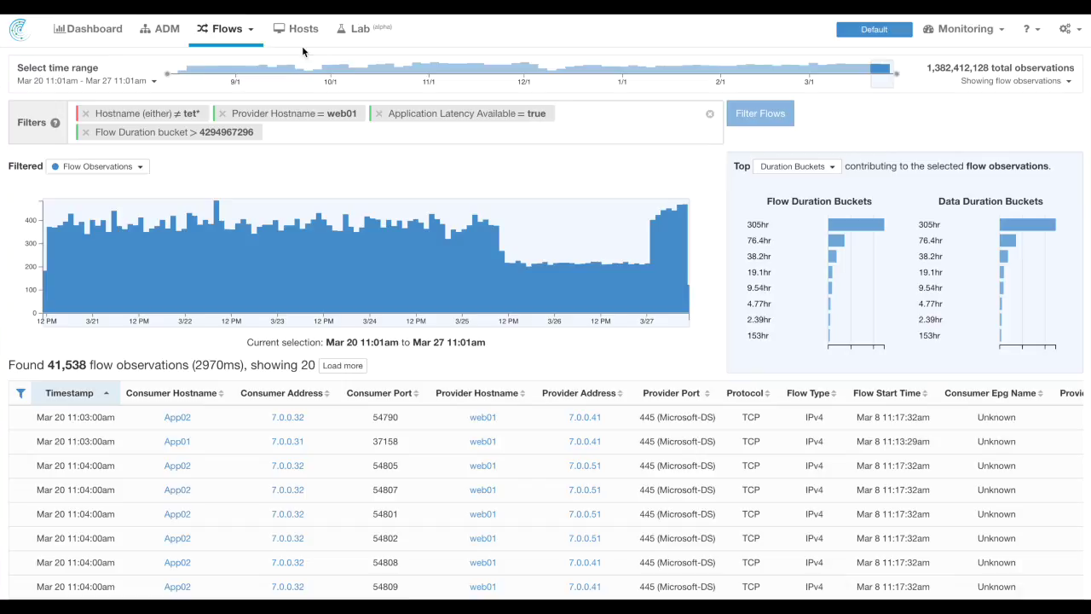
Open Explore Flows for the filtered flows and examine the chart's latency, packet and byte axes.
{"action": "left_click", "coordinate": [255, 30]}
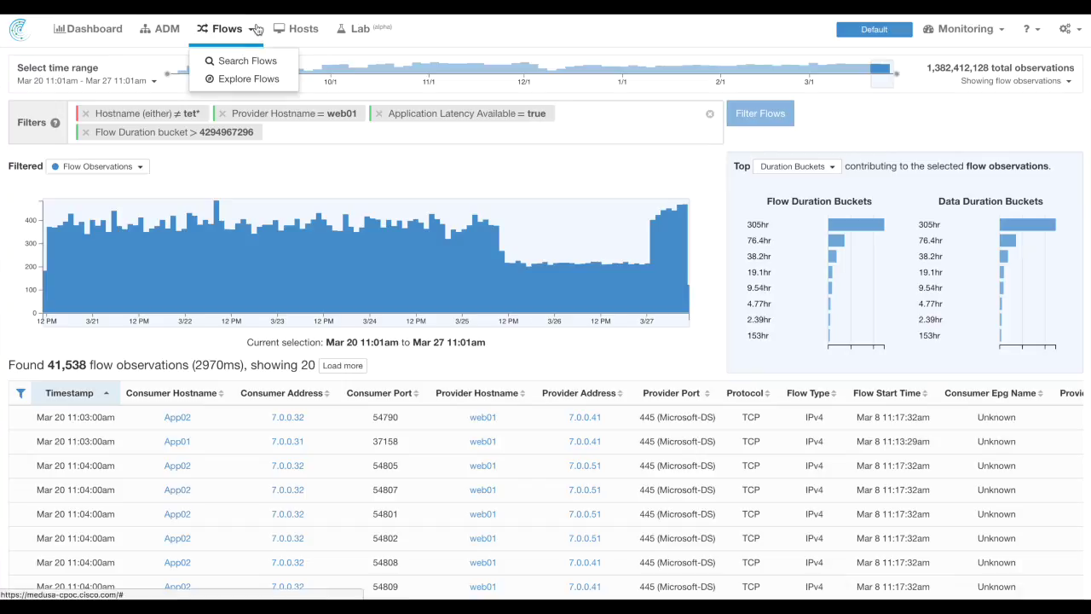
{"action": "left_click", "coordinate": [268, 83]}
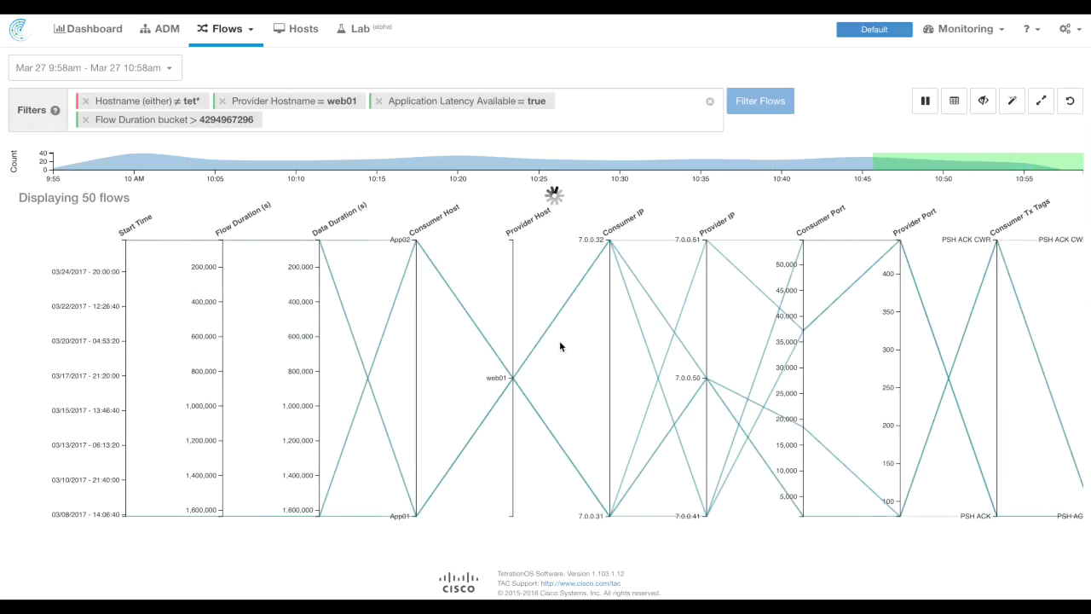
{"action": "scroll", "coordinate": [560, 340], "scroll_direction": "right", "scroll_amount": 5}
{"action": "scroll", "coordinate": [560, 345], "scroll_direction": "right", "scroll_amount": 10}
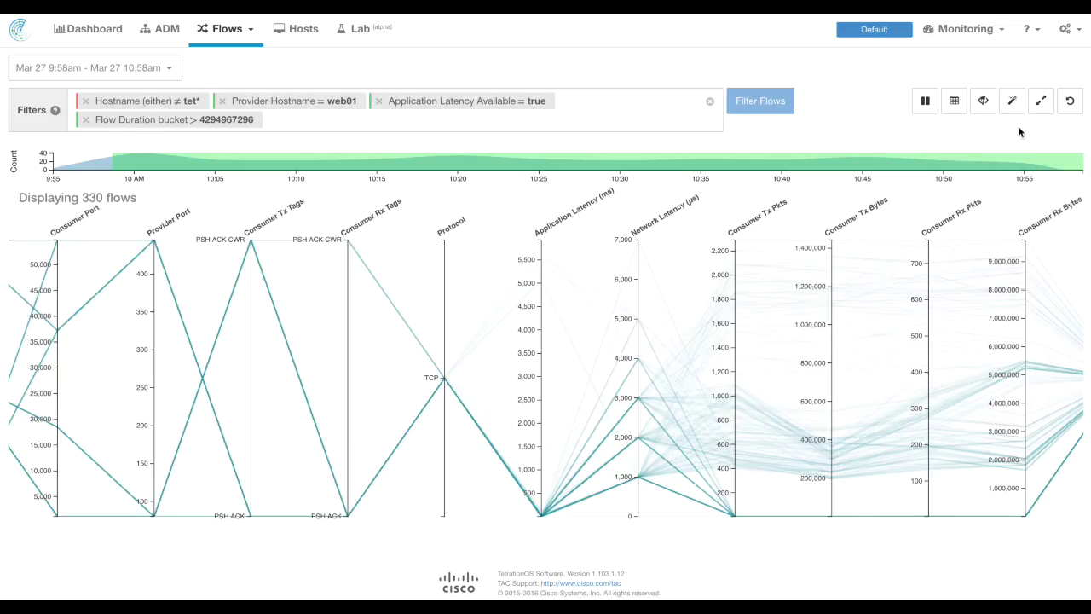
Show only outlier flows, limit them to application latencies above about 5,500 ms, and list them in a table.
{"action": "left_click", "coordinate": [1013, 101]}
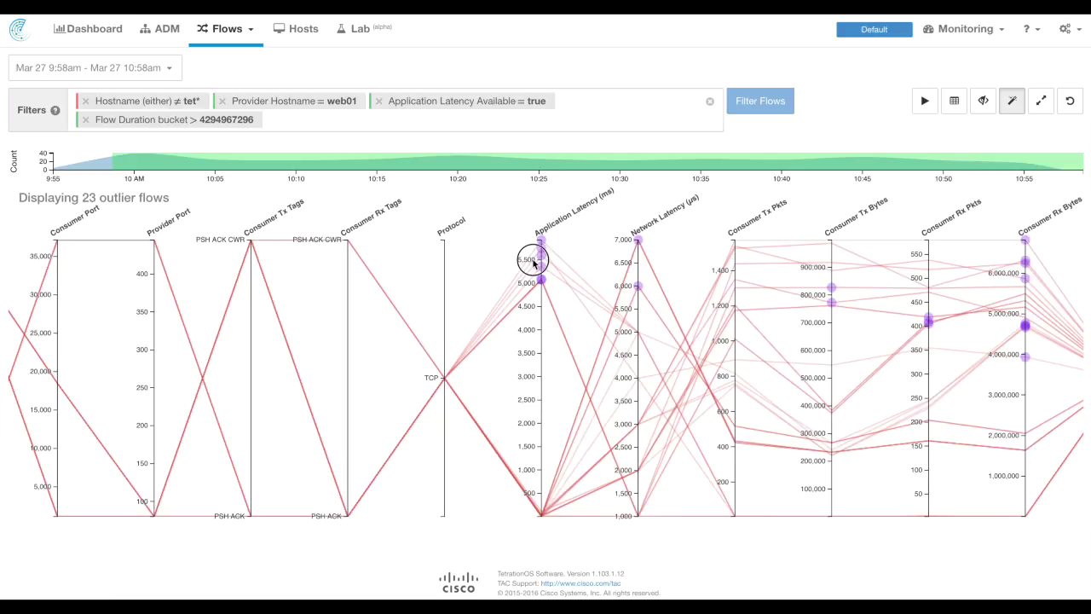
{"action": "left_click_drag", "start_coordinate": [537, 259], "coordinate": [540, 238]}
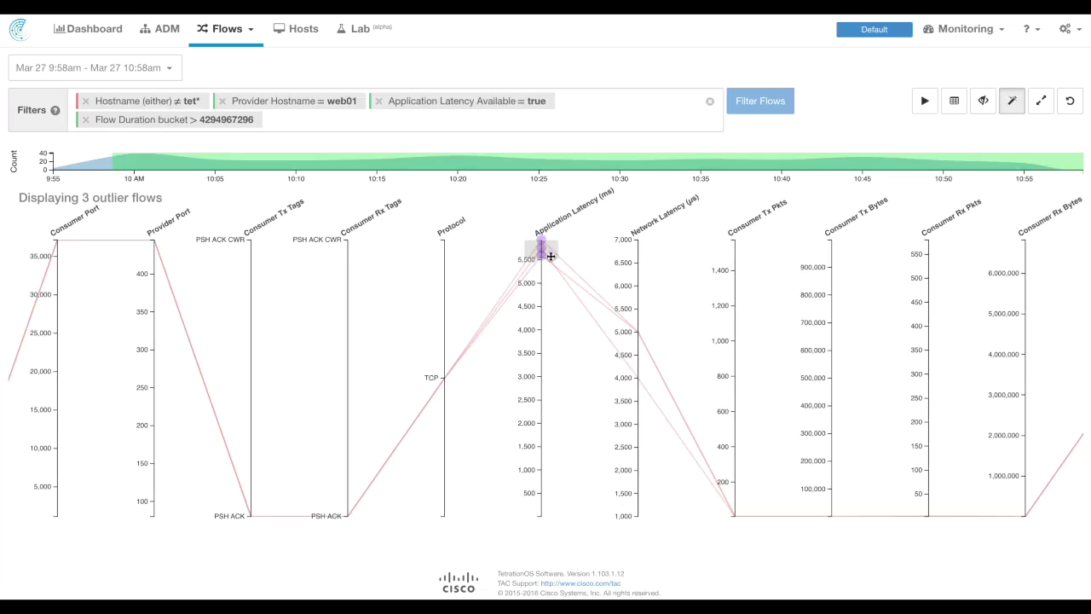
{"action": "left_click", "coordinate": [953, 102]}
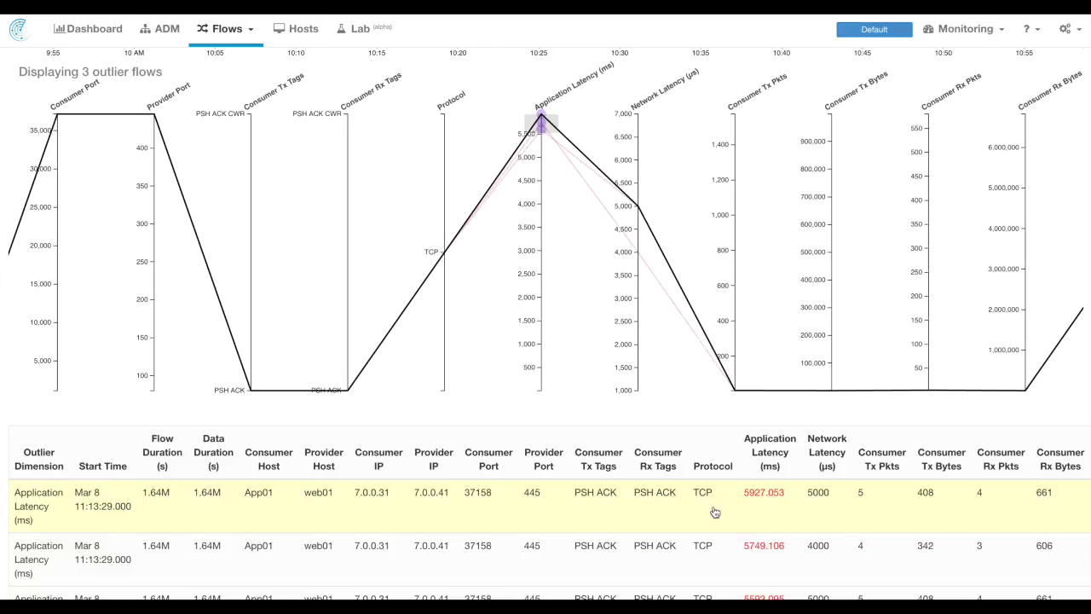
{"action": "scroll", "coordinate": [714, 511], "scroll_direction": "up", "scroll_amount": 3}
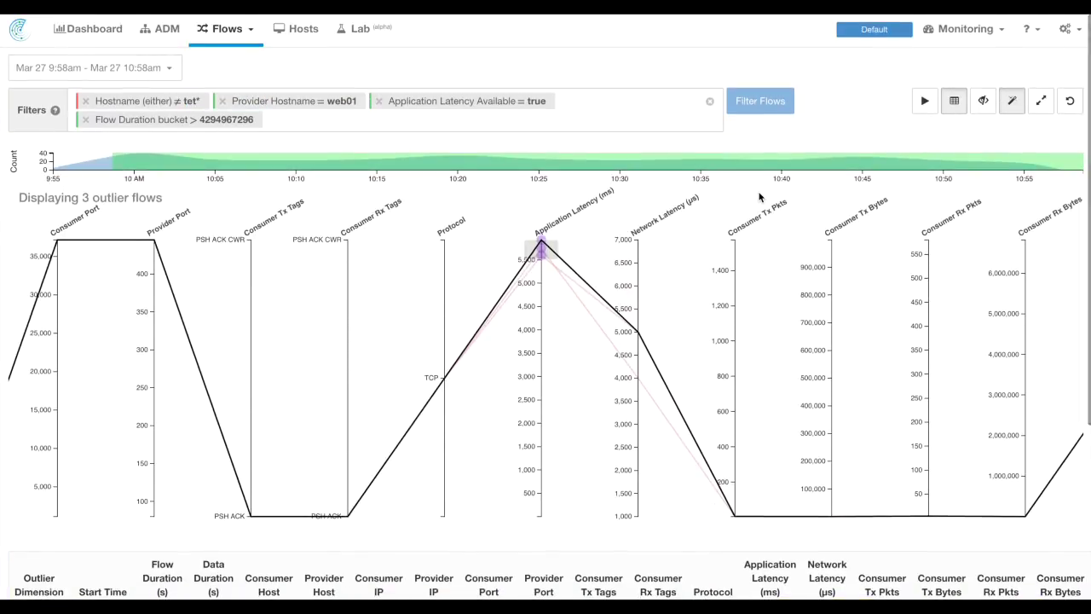